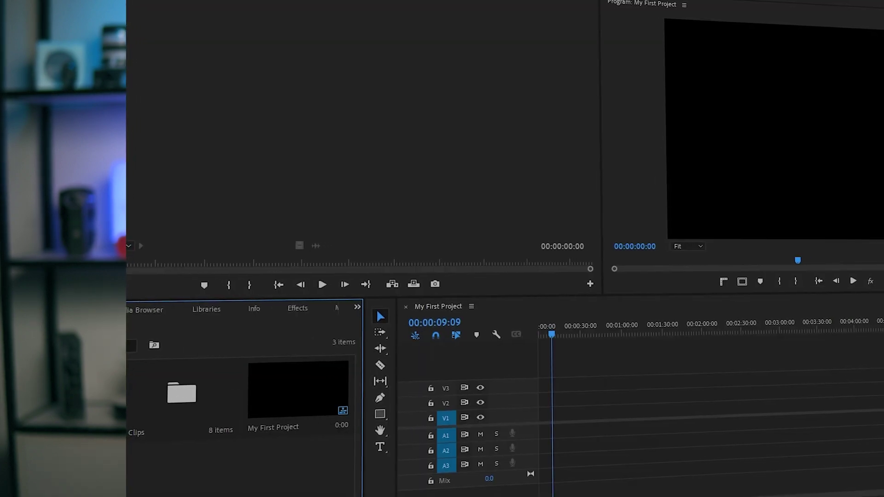
# - Browse the Libraries, Info, Effects and Project panels, then start a new project from Home
pyautogui.click(190, 307)
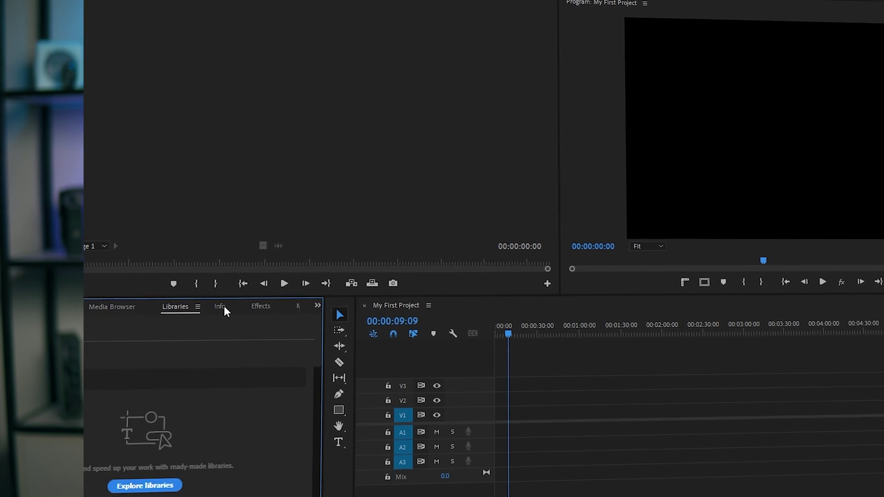
pyautogui.click(236, 307)
pyautogui.click(278, 307)
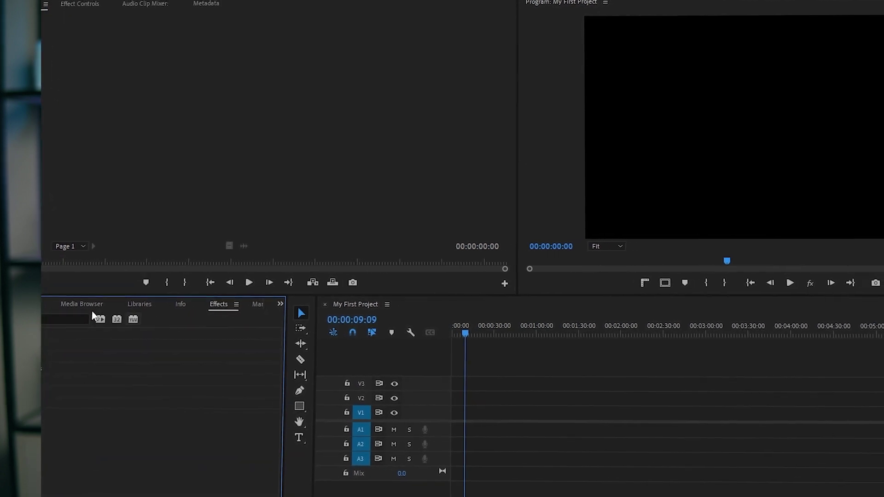
pyautogui.click(39, 306)
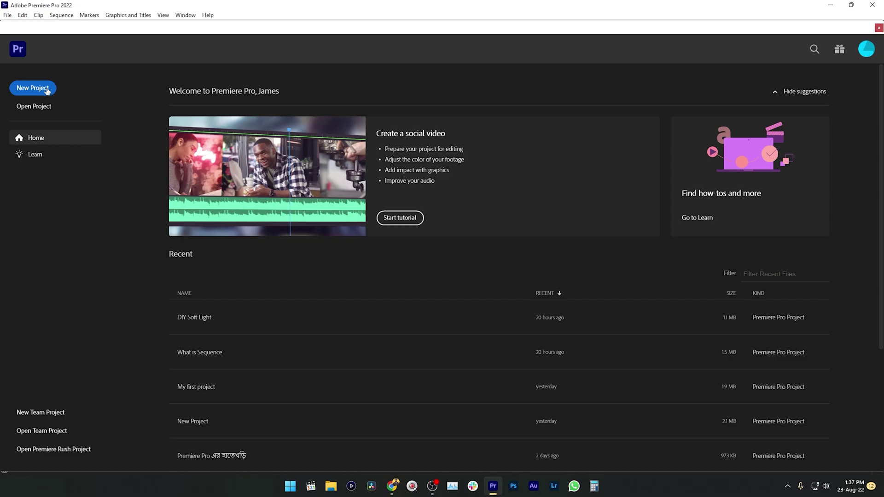
pyautogui.click(32, 87)
# - Name the project 'My First Project' and import the Audio and Clips folders
pyautogui.write('My First')
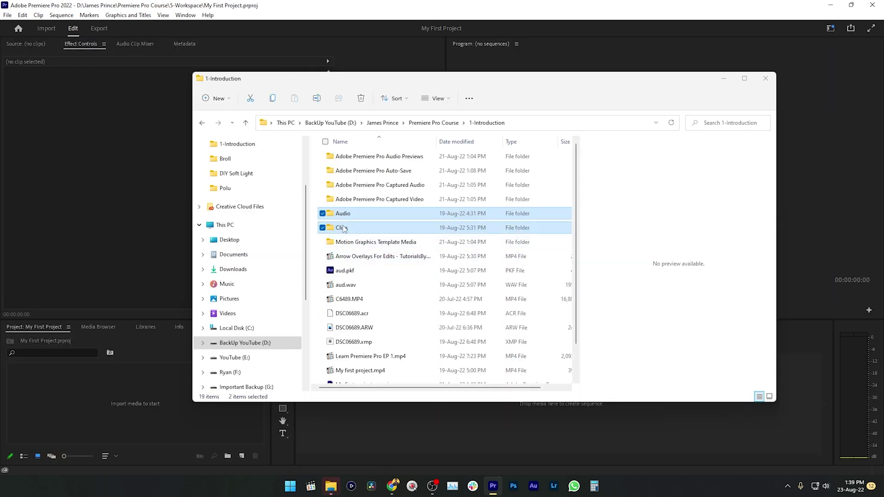
pyautogui.moveTo(343, 217); pyautogui.dragTo(119, 398)
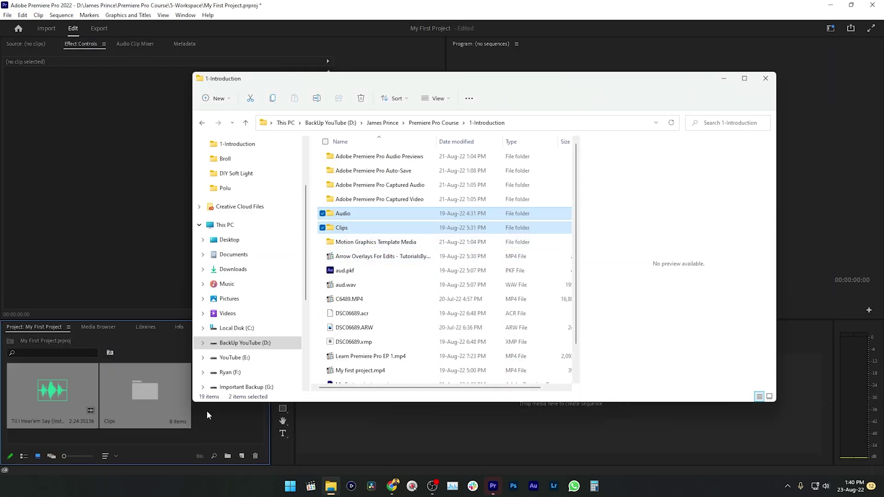
pyautogui.click(238, 443)
# - Create a new sequence named 'My First Project' with the default settings
pyautogui.click(242, 455)
pyautogui.click(257, 363)
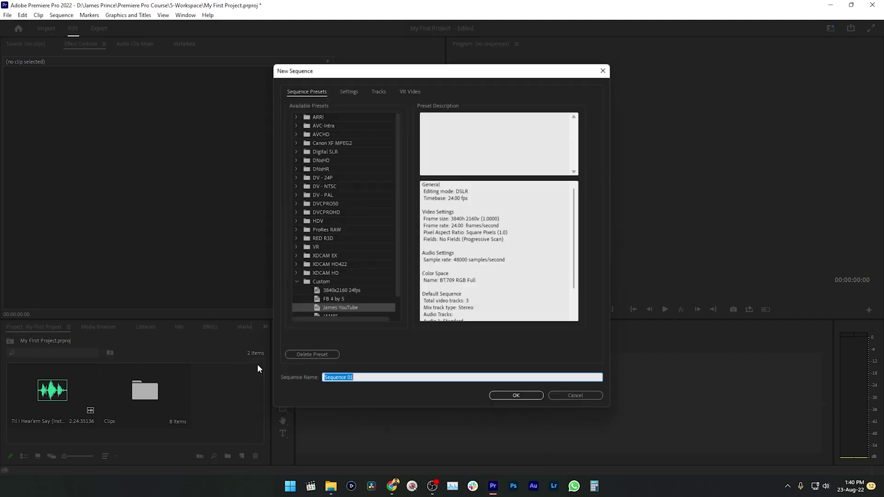
pyautogui.write('My First Project')
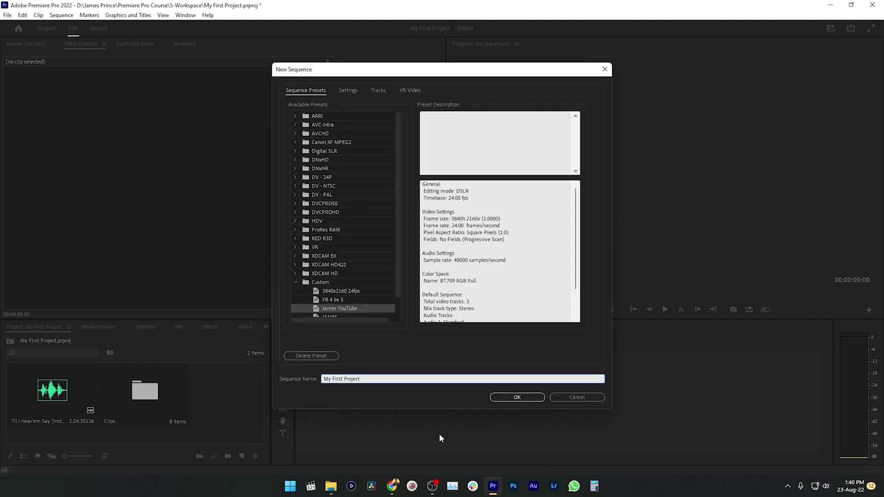
pyautogui.click(532, 397)
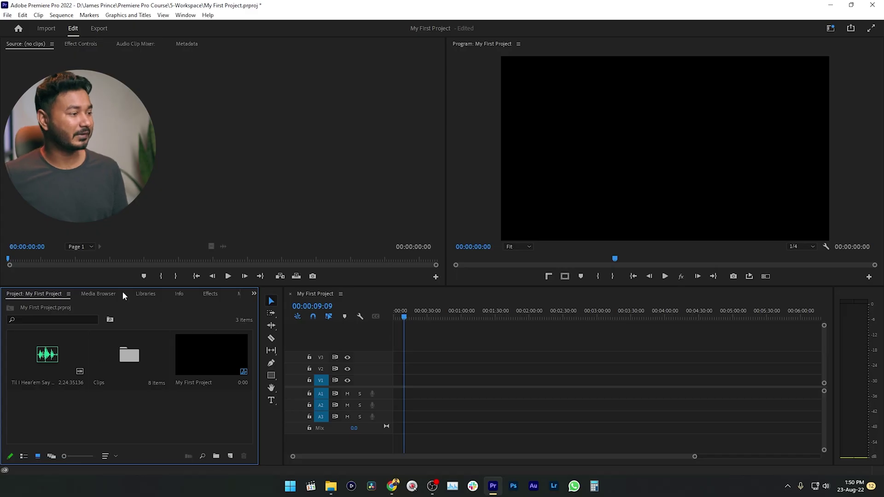
# - View the Media Browser, Libraries, Info and Effects panels, return to Project, and save
pyautogui.click(118, 293)
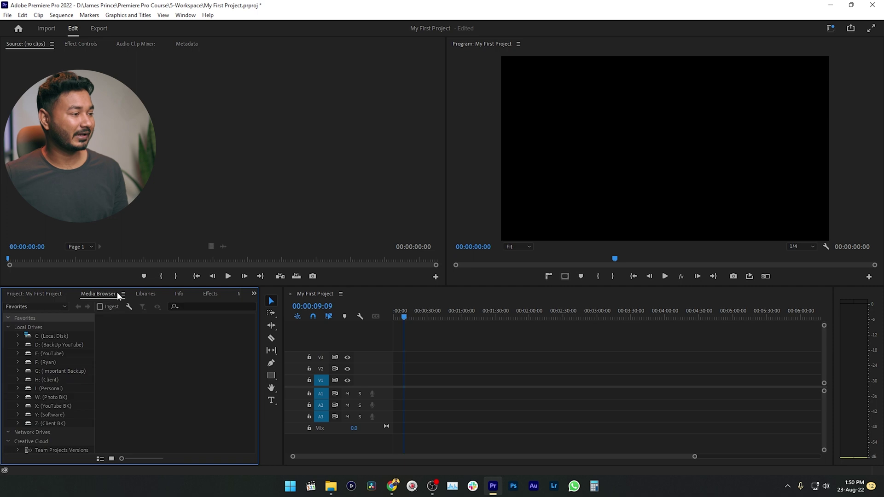
pyautogui.click(147, 295)
pyautogui.click(182, 294)
pyautogui.click(210, 294)
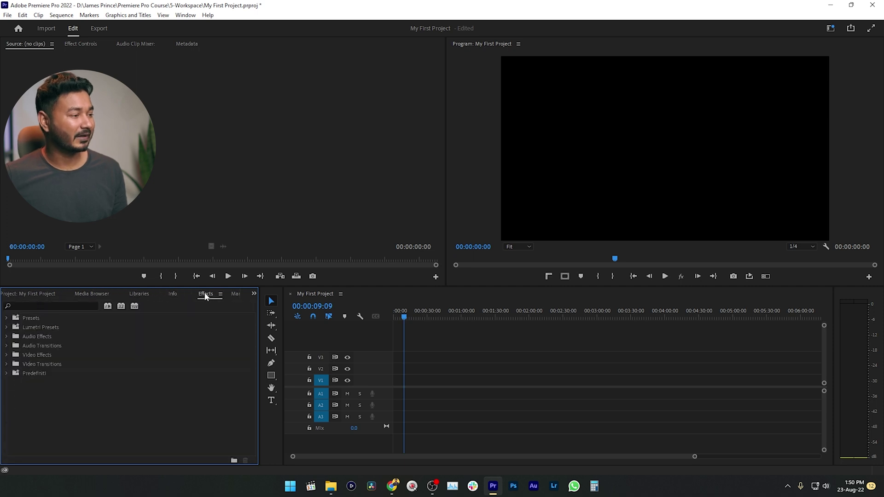
pyautogui.click(62, 295)
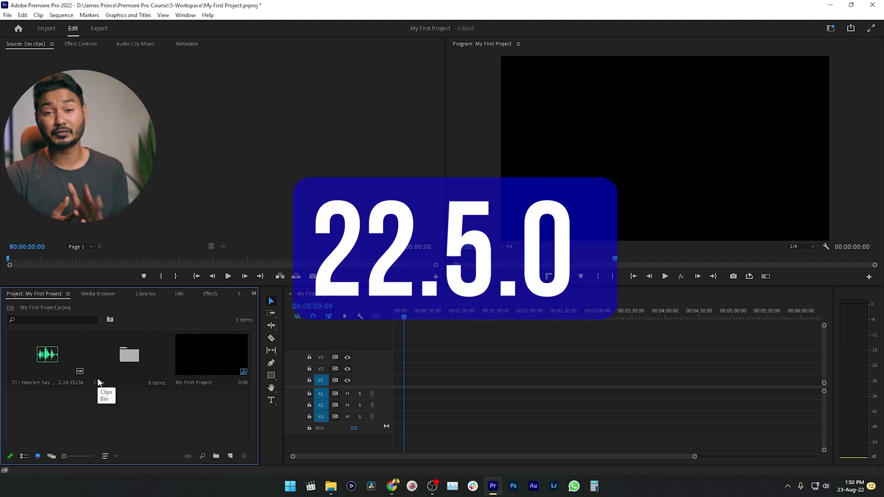
pyautogui.hotkey('ctrl', 's')
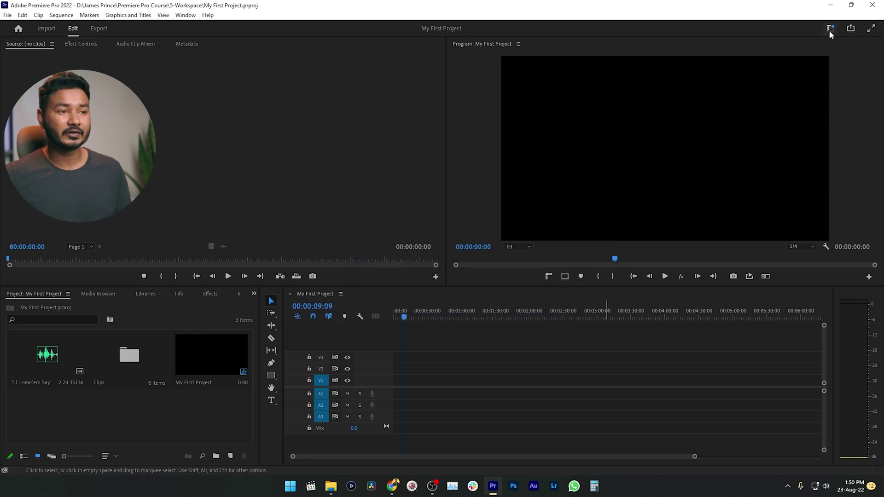
# - Switch to the Essentials workspace and view the Effects, Lumetri Color, Essential Graphics and Sound panels
pyautogui.click(830, 29)
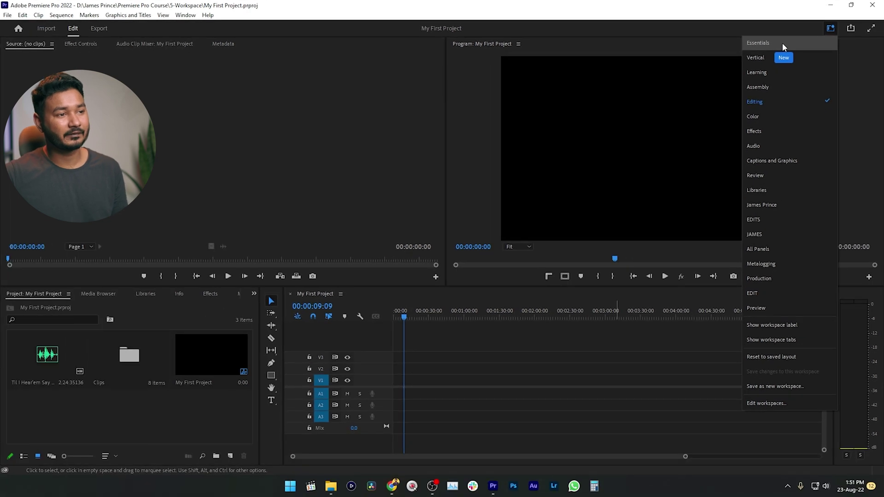
pyautogui.click(783, 43)
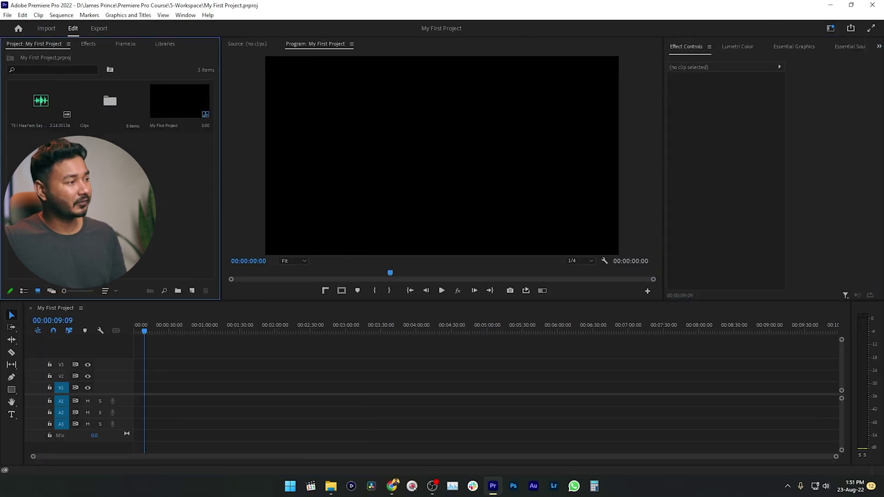
pyautogui.click(88, 44)
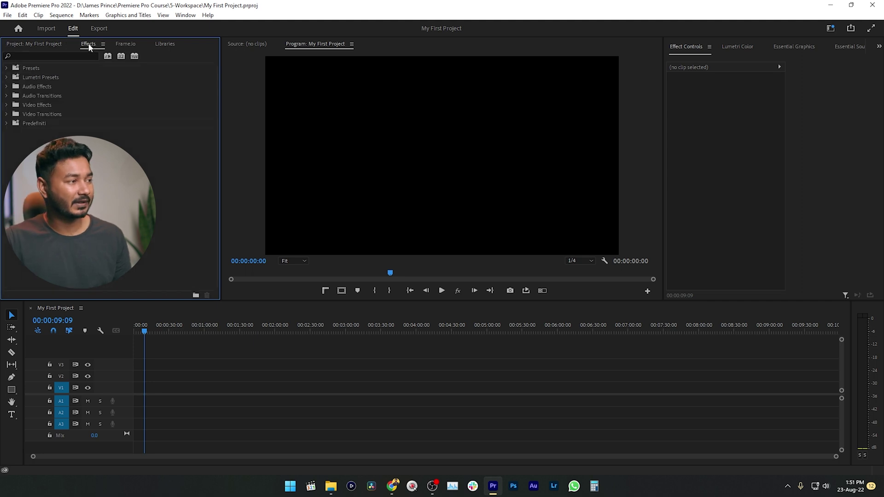
pyautogui.click(683, 46)
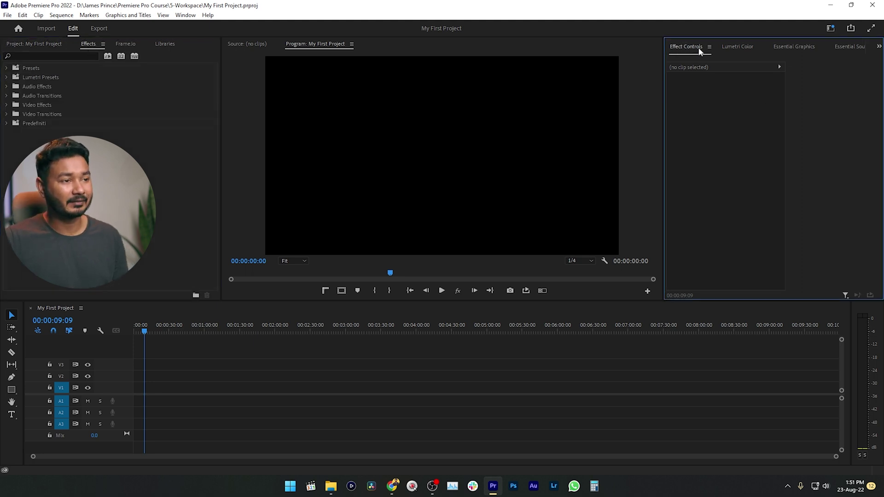
pyautogui.click(742, 47)
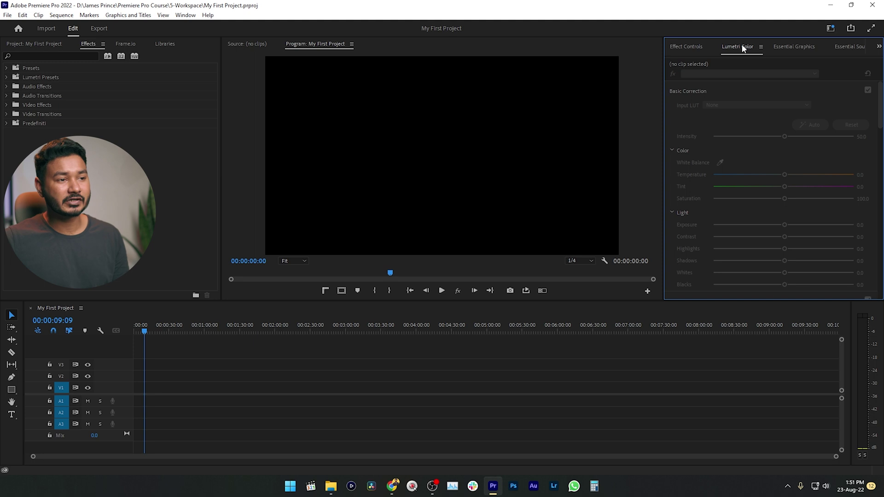
pyautogui.click(797, 45)
pyautogui.click(839, 45)
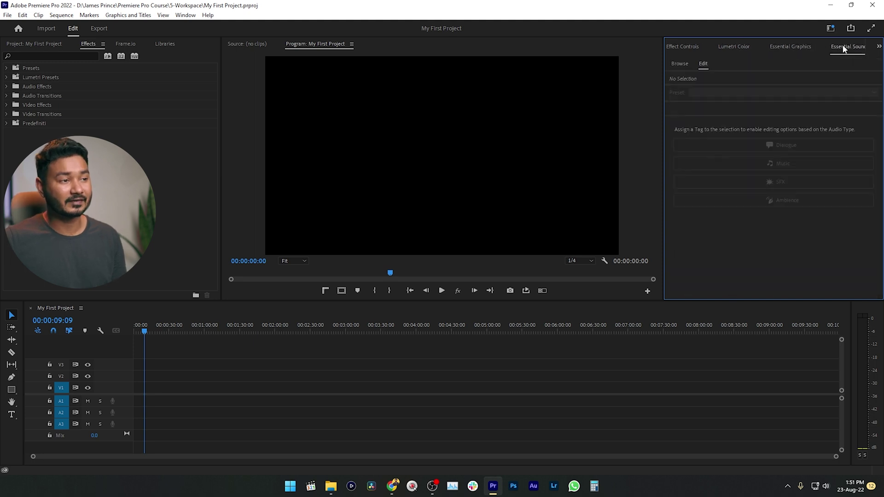
# - Open the Clips bin from the Project panel
pyautogui.click(430, 118)
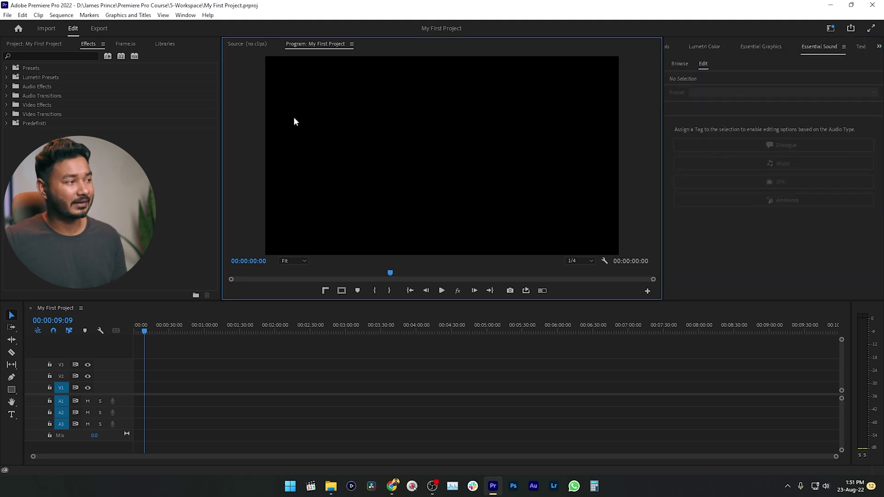
pyautogui.click(14, 45)
pyautogui.doubleClick(102, 105)
# - Place 1.mp4 at the start of the sequence, keeping the existing sequence settings
pyautogui.moveTo(46, 117); pyautogui.dragTo(131, 389)
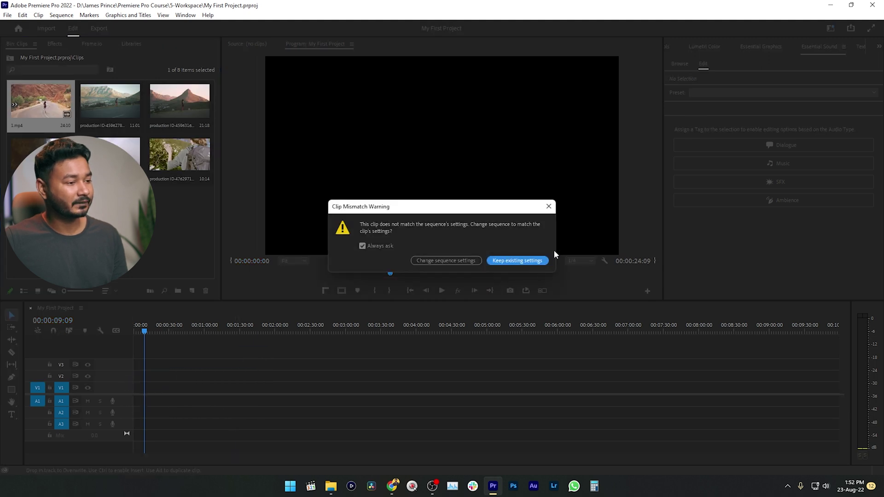
pyautogui.click(517, 261)
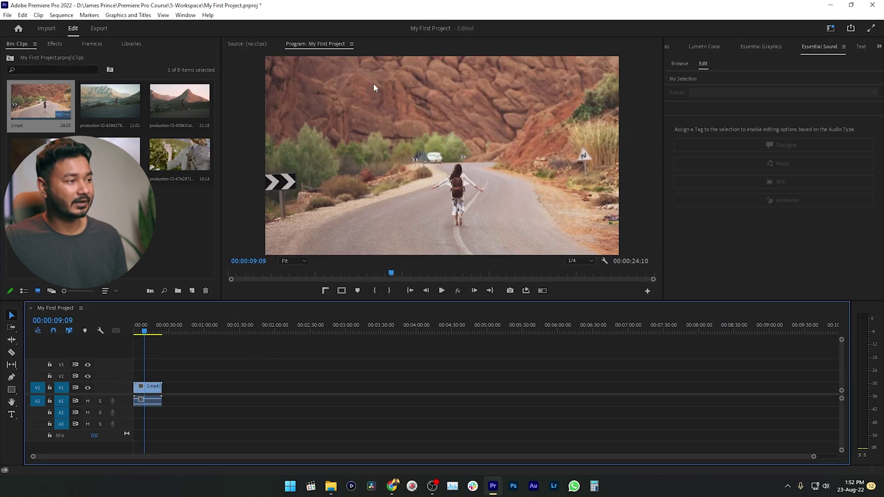
pyautogui.click(405, 121)
pyautogui.click(223, 359)
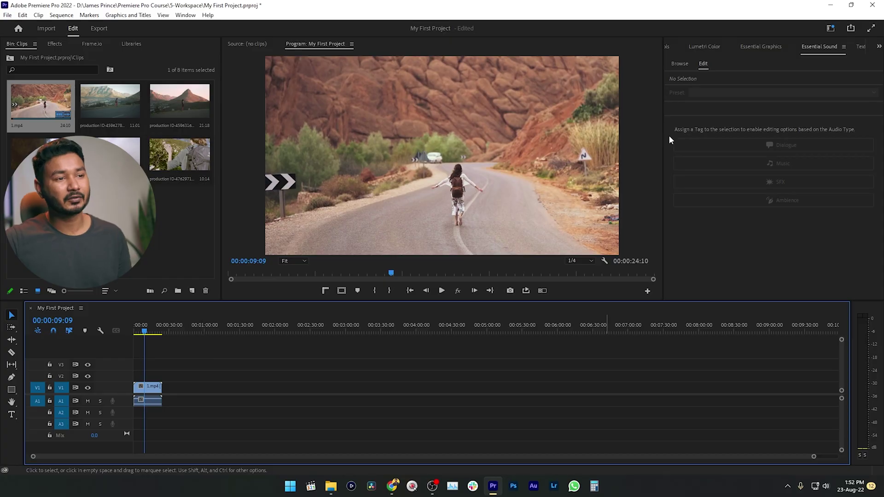
# - Switch back to the Editing workspace and show the Media Browser's list of drives
pyautogui.click(830, 28)
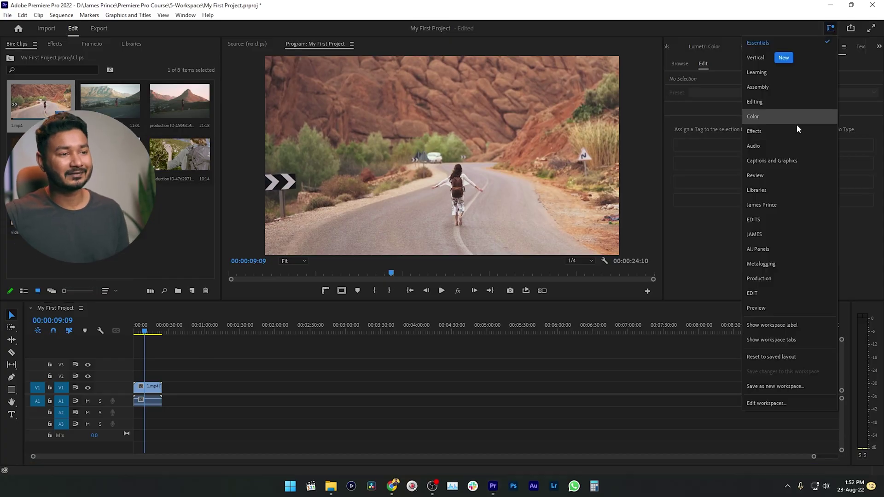
pyautogui.click(792, 102)
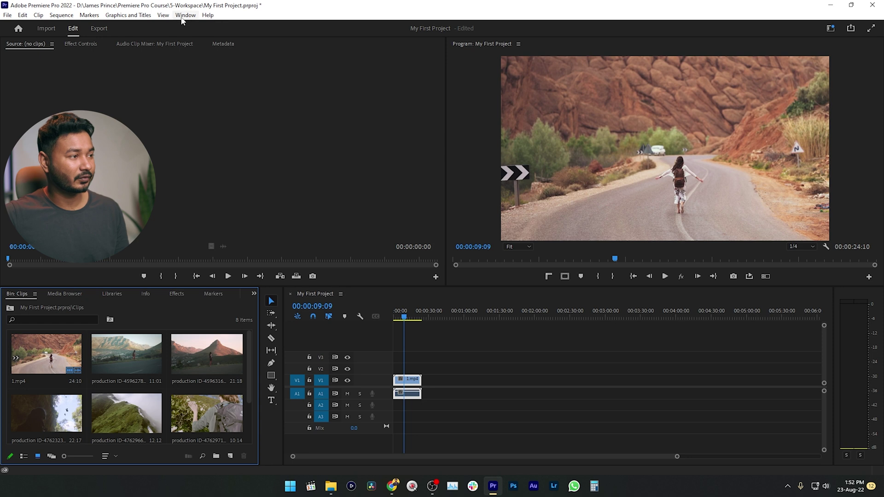
pyautogui.click(184, 15)
pyautogui.moveTo(239, 26)
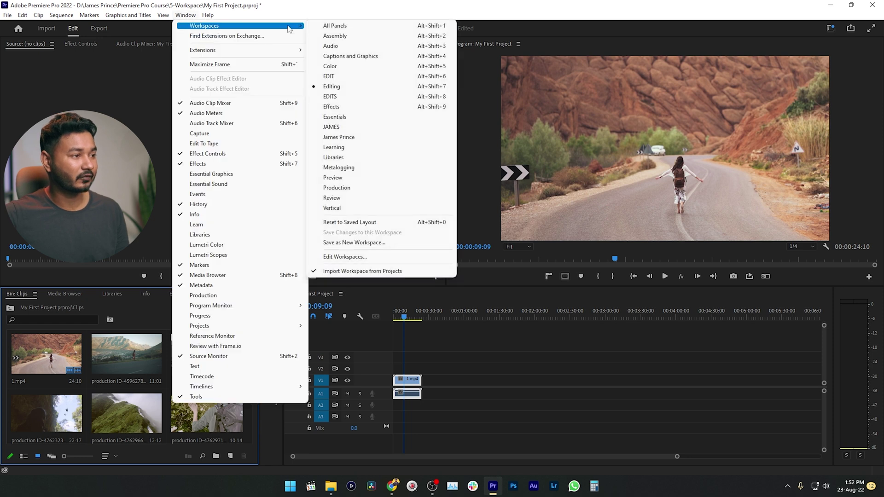
pyautogui.click(364, 88)
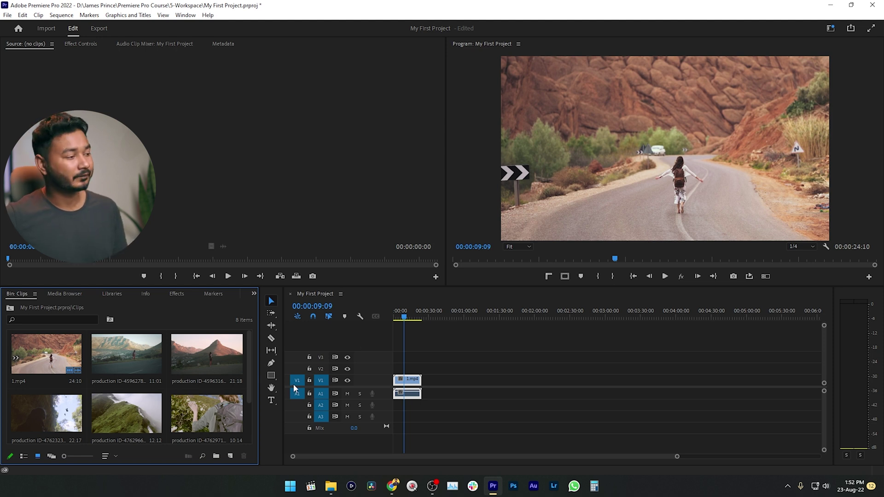
pyautogui.click(65, 295)
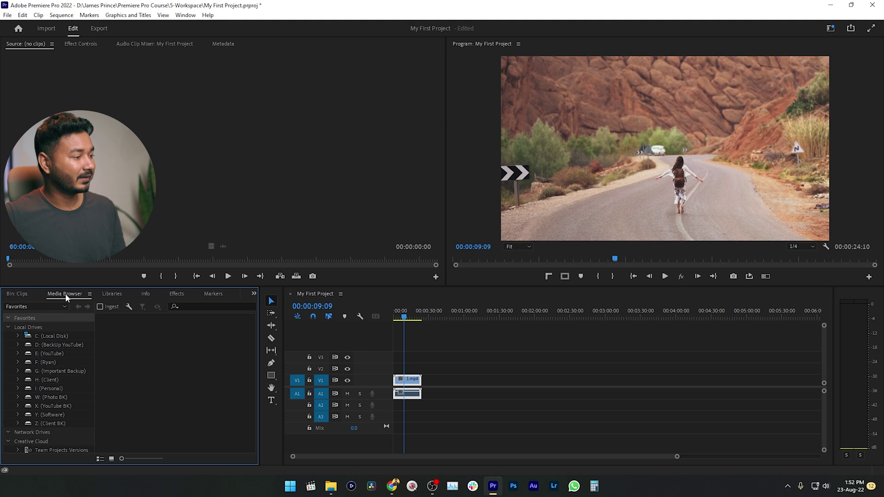
# - Close the Media Browser, Libraries and Info panels in the bottom-left group
pyautogui.click(90, 294)
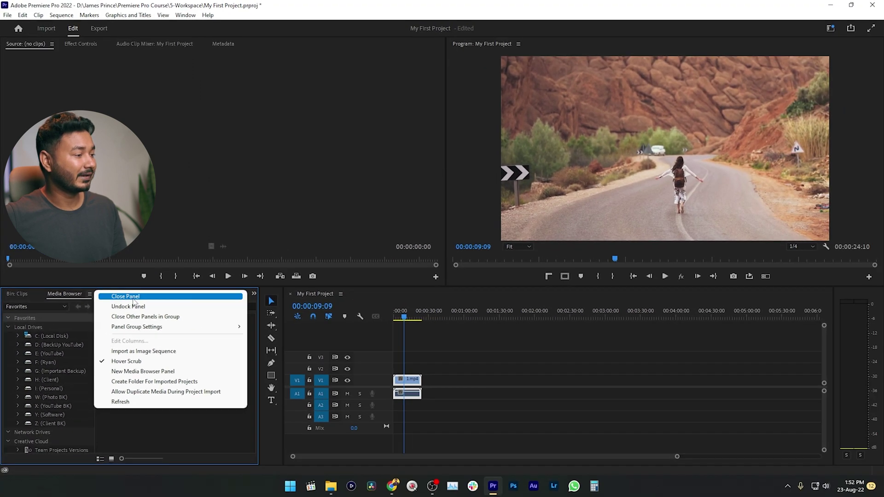
pyautogui.click(208, 336)
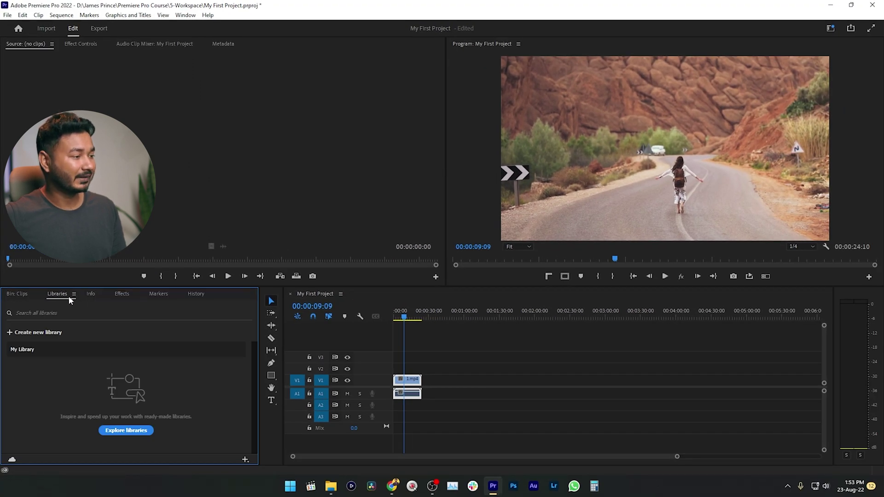
pyautogui.click(74, 293)
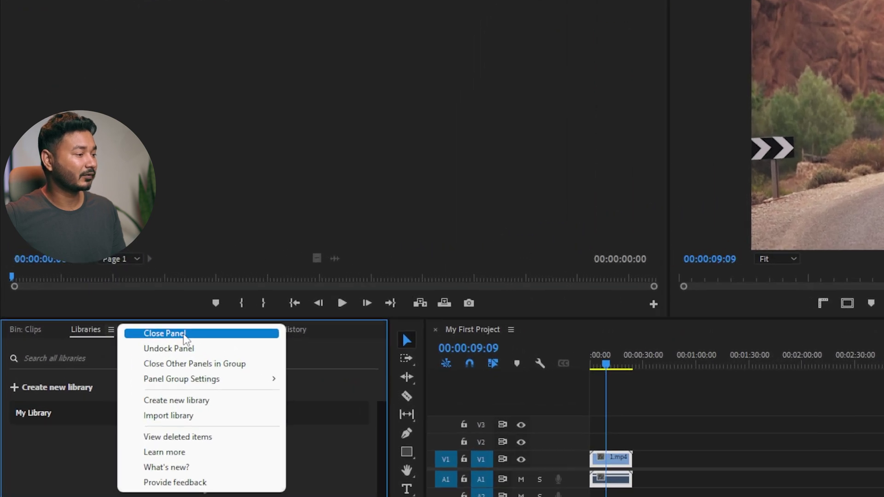
pyautogui.click(121, 296)
pyautogui.click(90, 329)
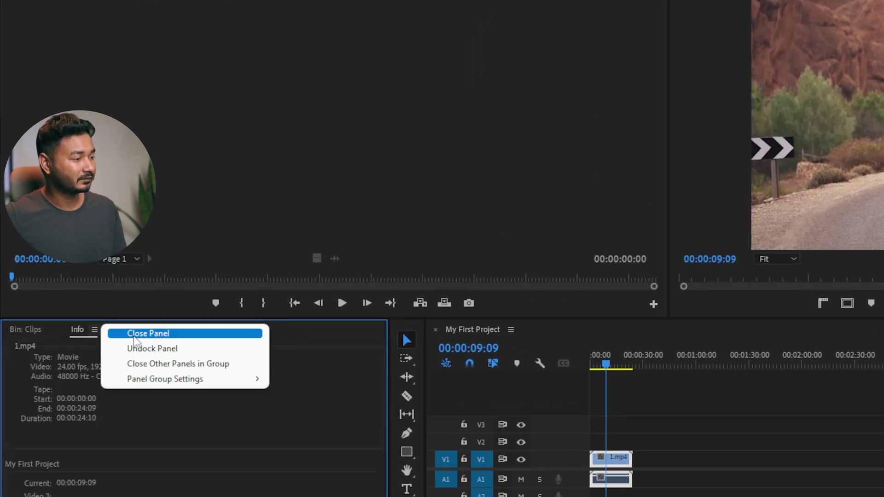
pyautogui.click(134, 333)
# - Close the Markers and History panels, keeping Effects, and return to Bin: Clips
pyautogui.click(104, 330)
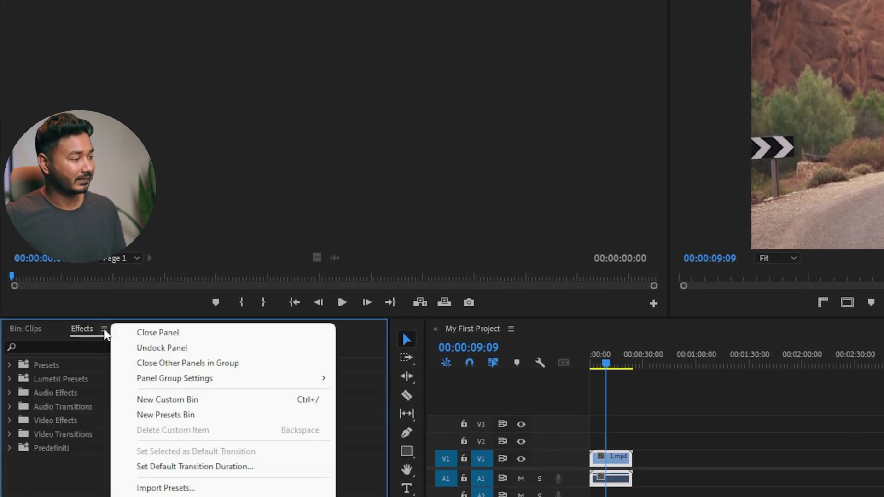
pyautogui.click(90, 332)
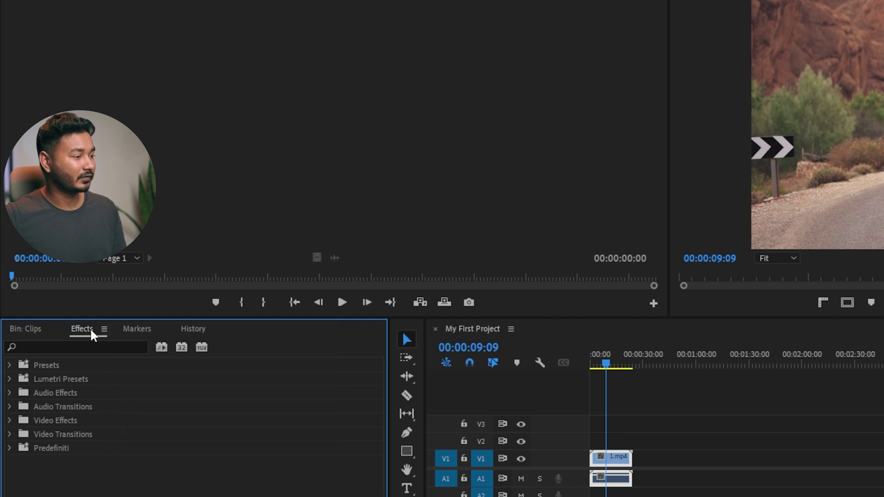
pyautogui.click(137, 327)
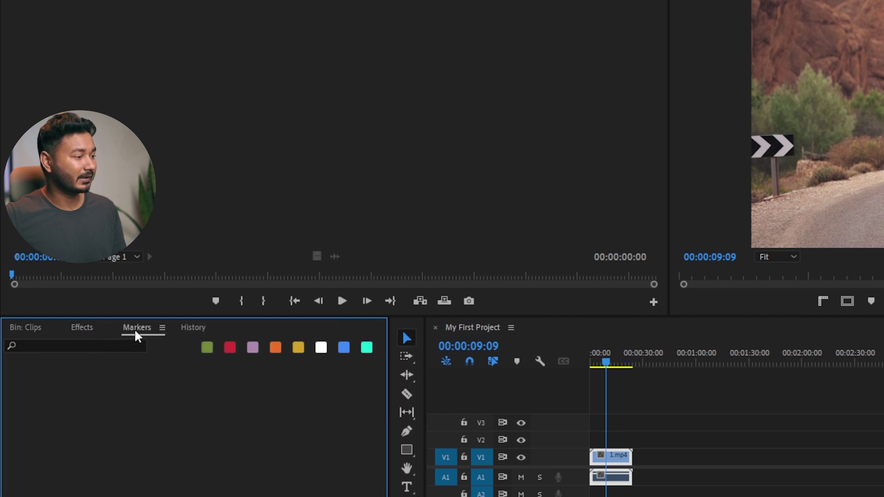
pyautogui.click(160, 330)
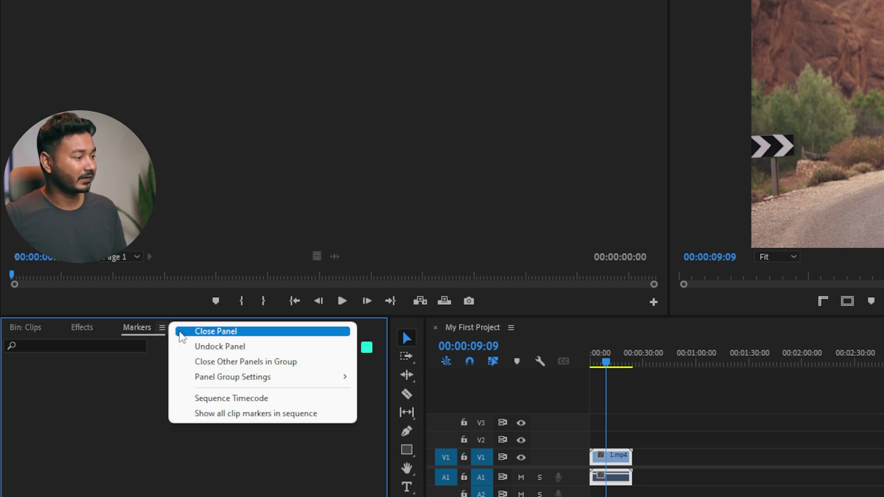
pyautogui.click(179, 331)
pyautogui.click(159, 330)
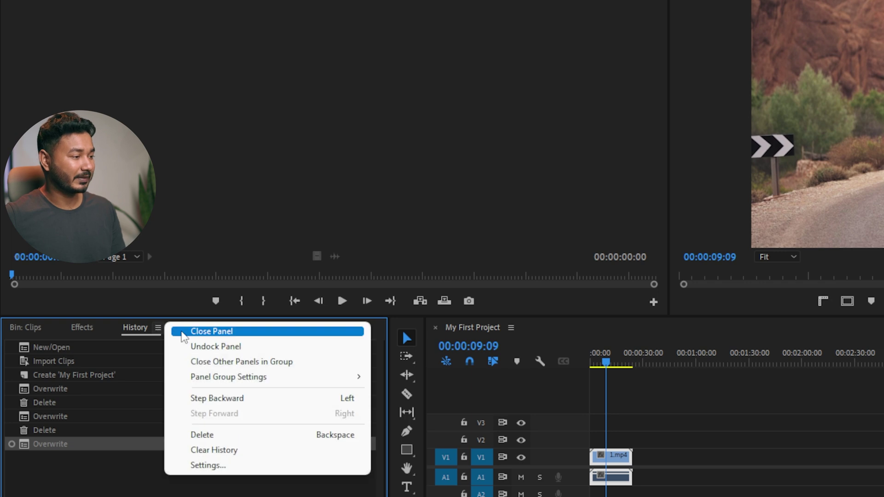
pyautogui.click(182, 332)
pyautogui.click(19, 295)
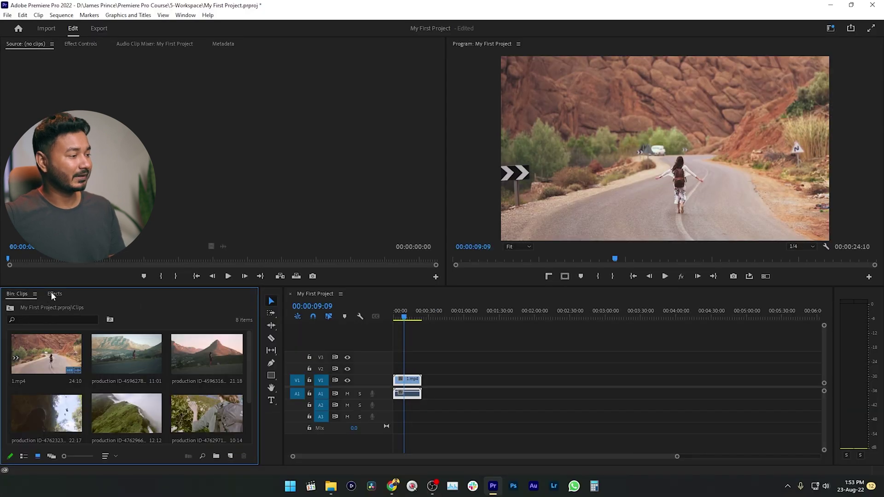
# - Go up to the project root, dock the Project panel into the Source group, and move Effects there
pyautogui.click(54, 294)
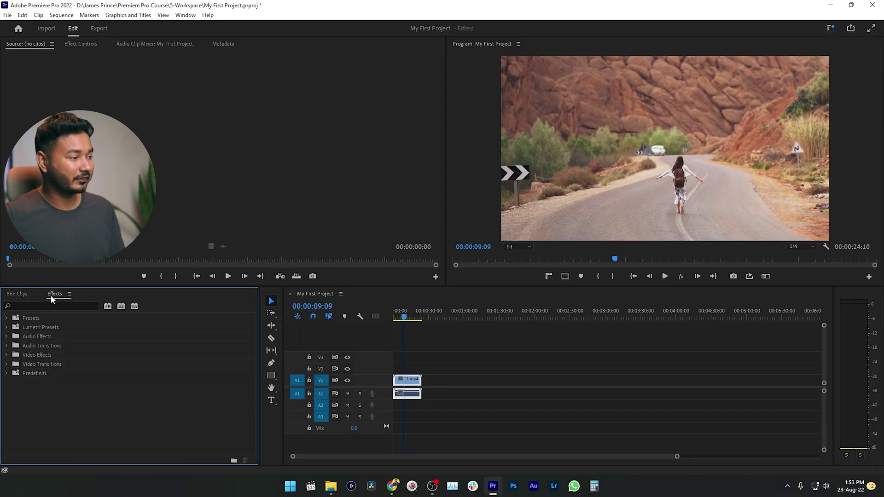
pyautogui.click(19, 295)
pyautogui.click(10, 308)
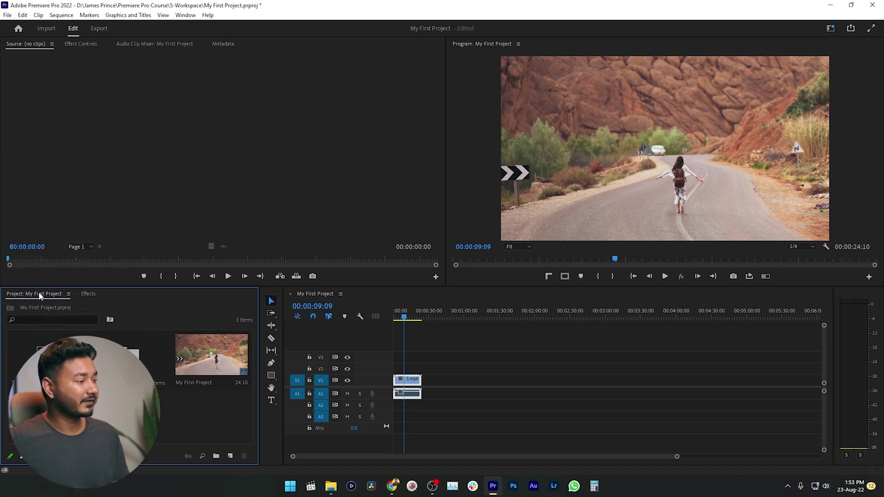
pyautogui.moveTo(39, 297); pyautogui.dragTo(45, 55)
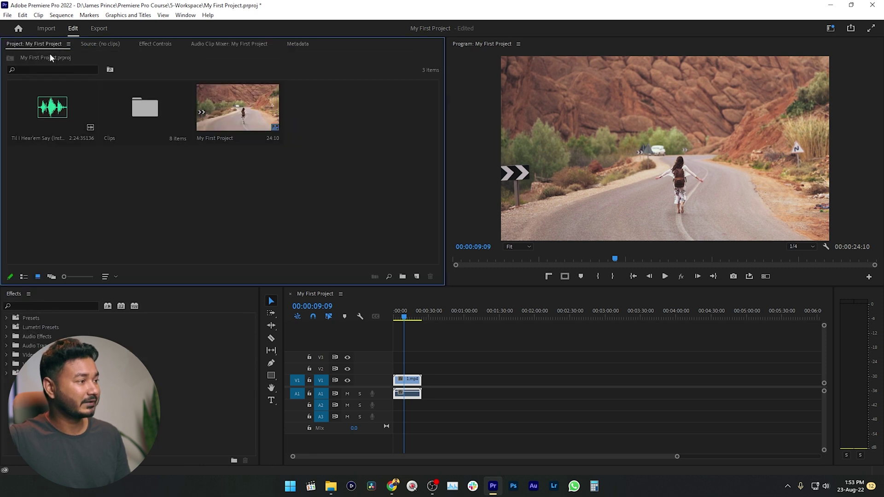
pyautogui.click(16, 296)
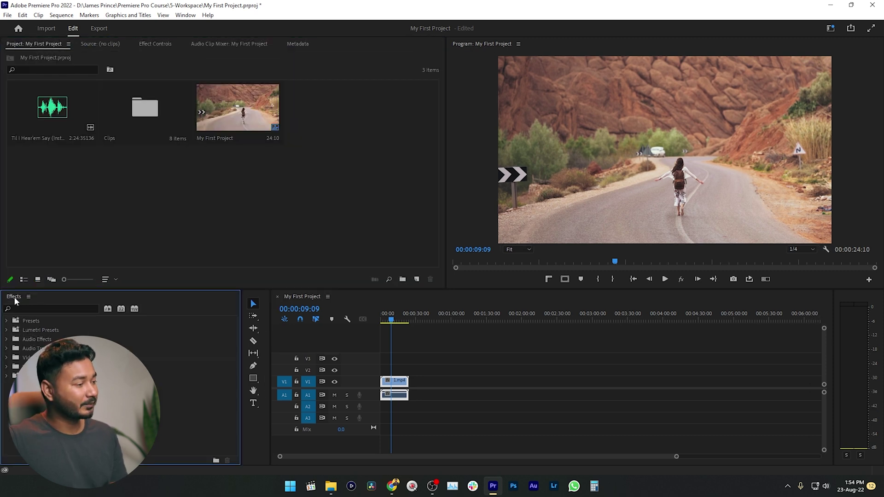
pyautogui.moveTo(12, 301); pyautogui.dragTo(91, 46)
# - Reorder the upper group so Effect Controls sits before the Source monitor
pyautogui.click(24, 43)
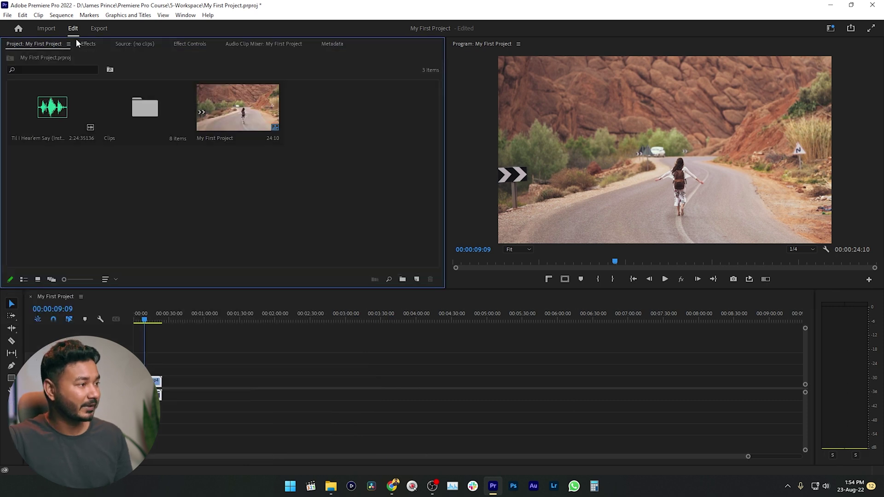
pyautogui.click(89, 44)
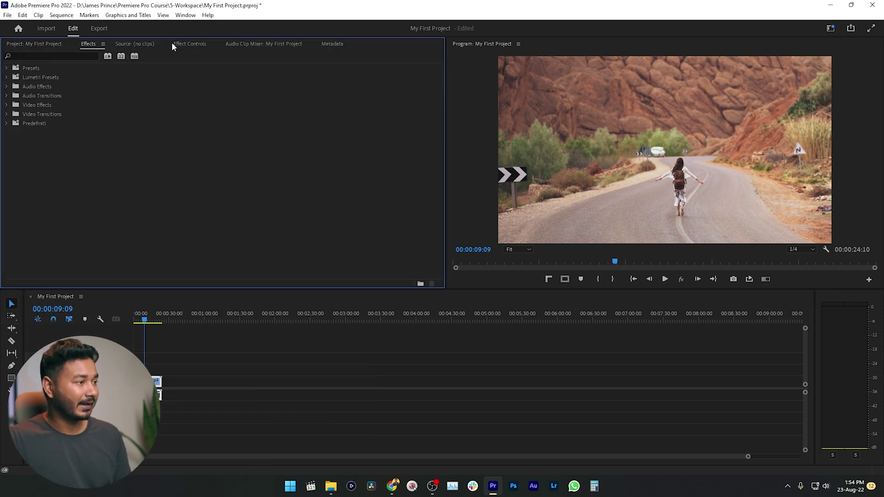
pyautogui.click(134, 45)
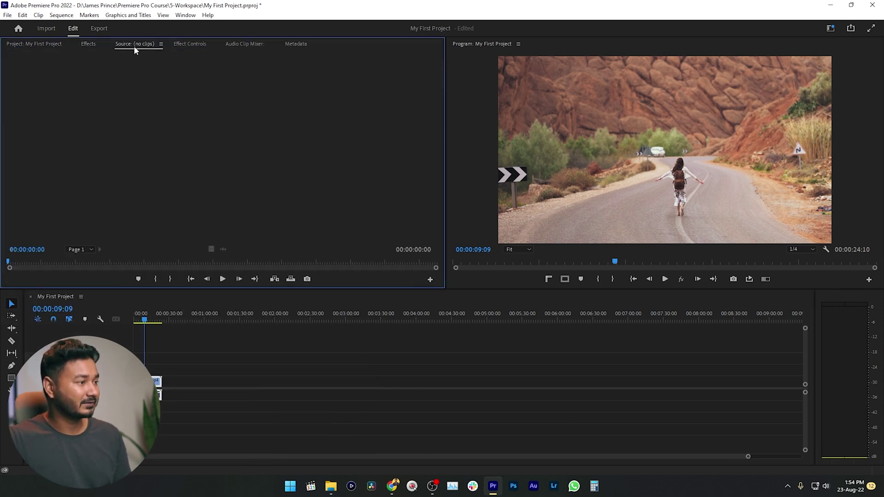
pyautogui.click(191, 45)
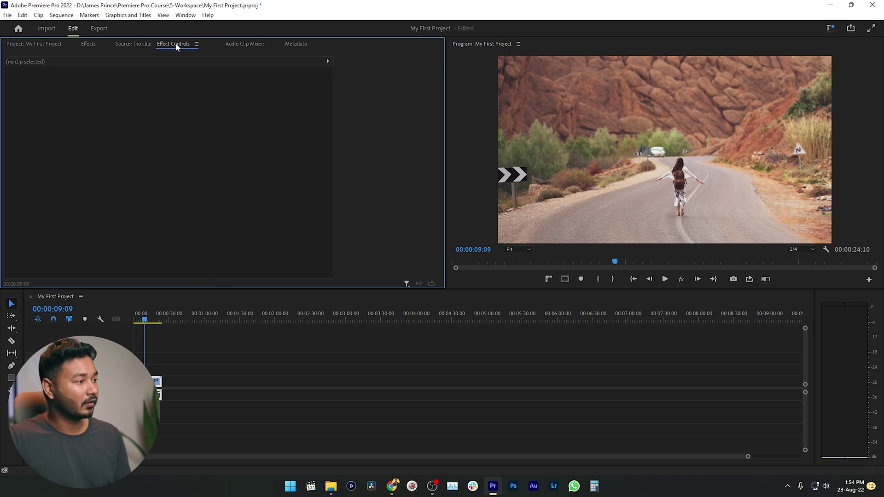
pyautogui.moveTo(172, 45); pyautogui.dragTo(133, 52)
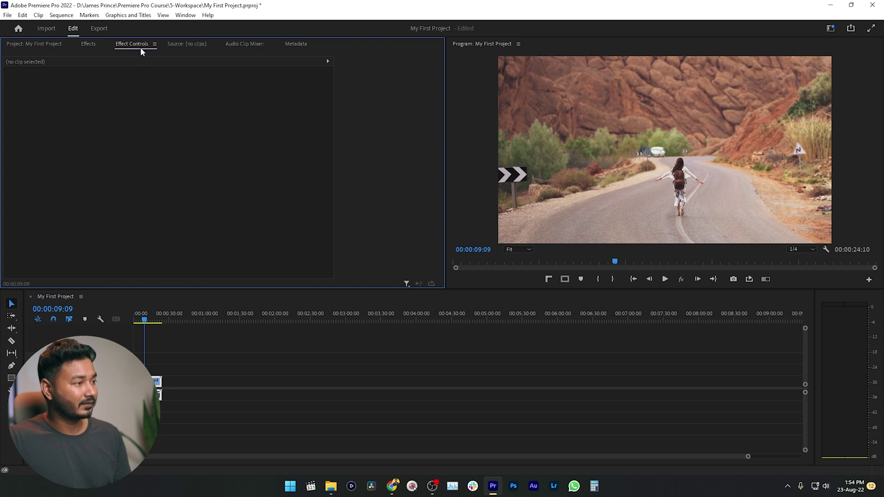
# - Close the Audio Clip Mixer and Metadata panels, returning to the Project panel
pyautogui.click(189, 44)
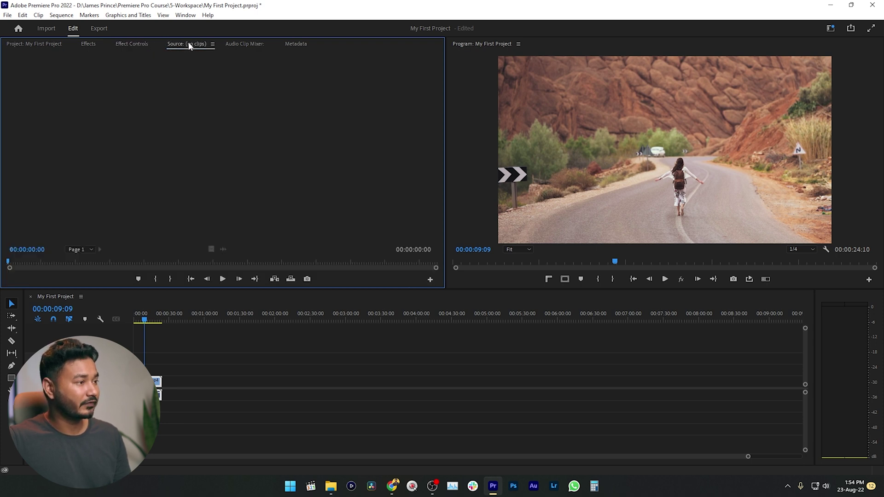
pyautogui.click(249, 43)
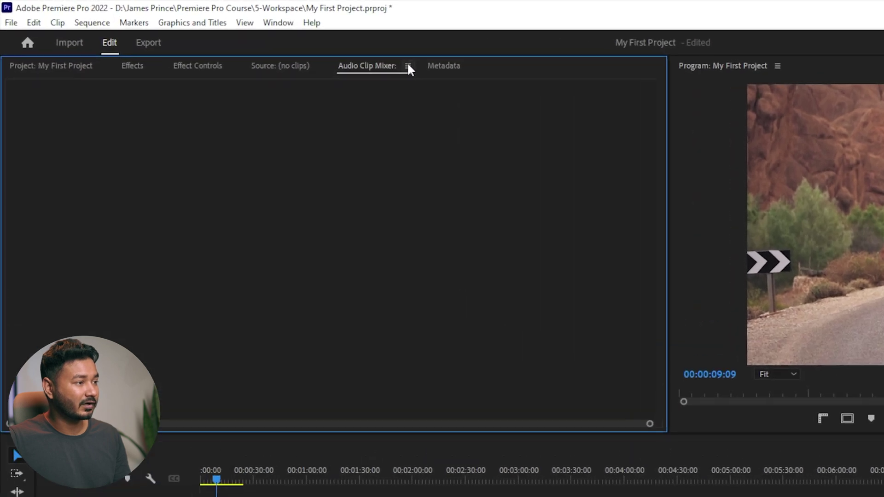
pyautogui.click(408, 66)
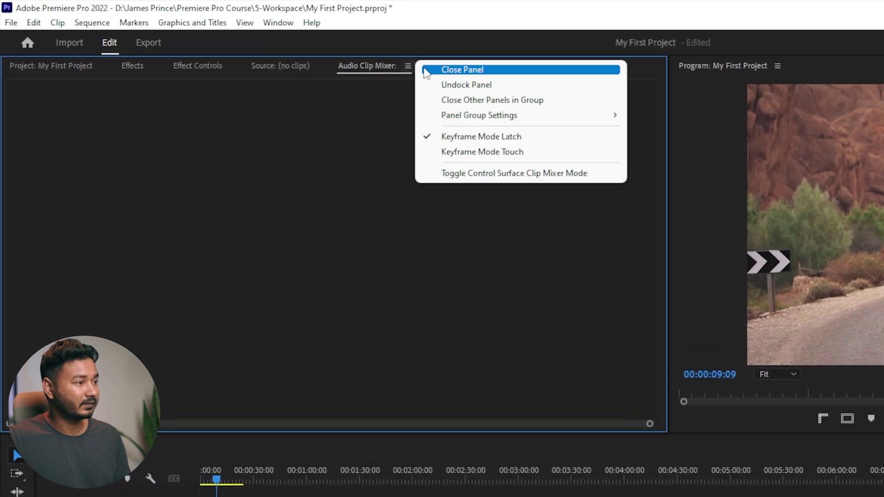
pyautogui.click(425, 71)
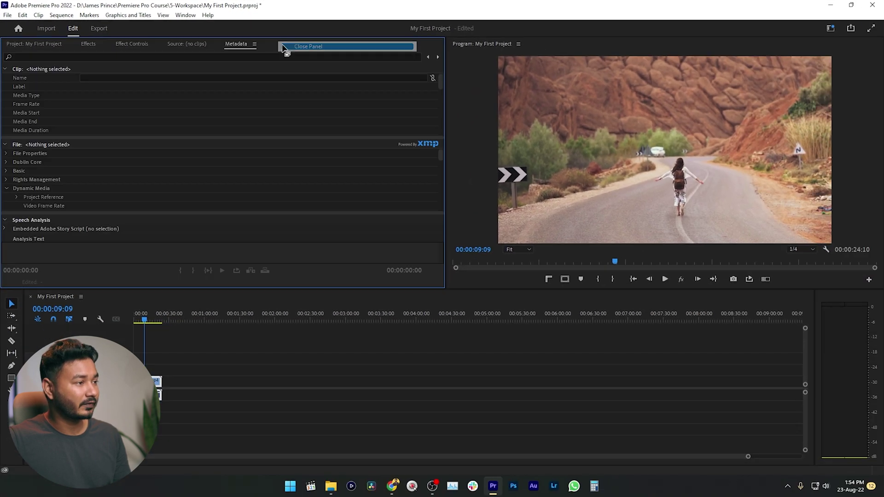
pyautogui.click(254, 43)
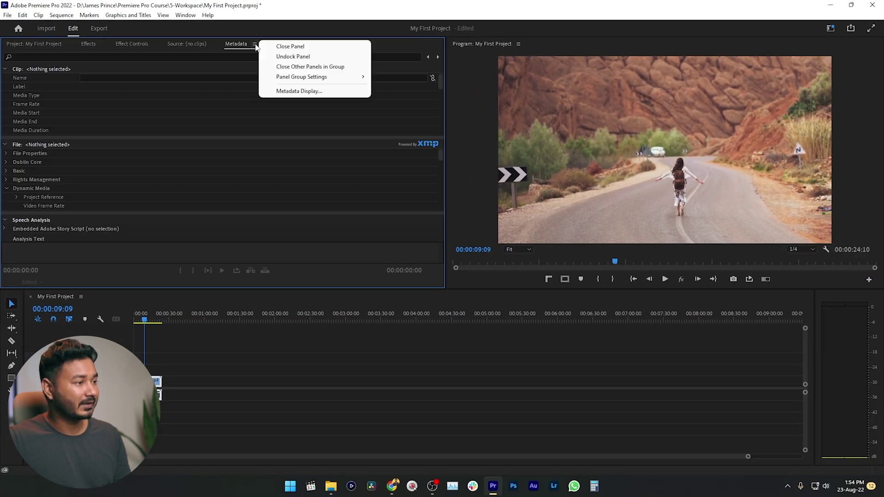
pyautogui.click(281, 47)
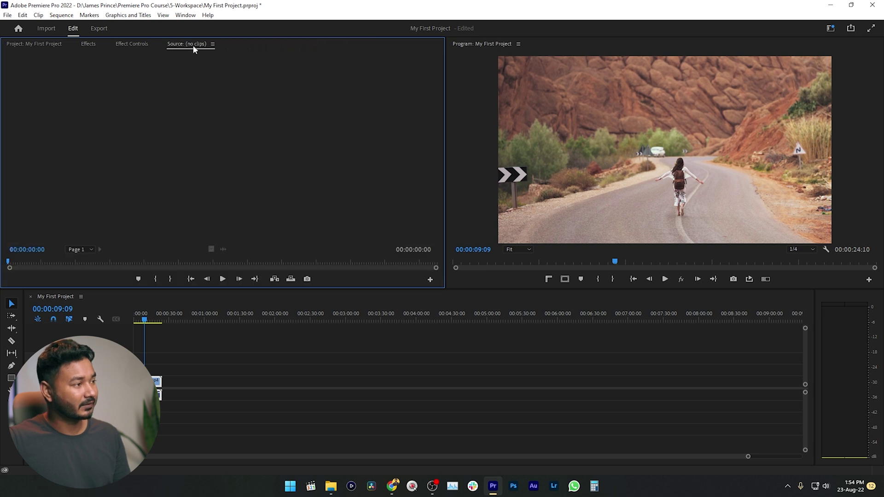
pyautogui.click(34, 44)
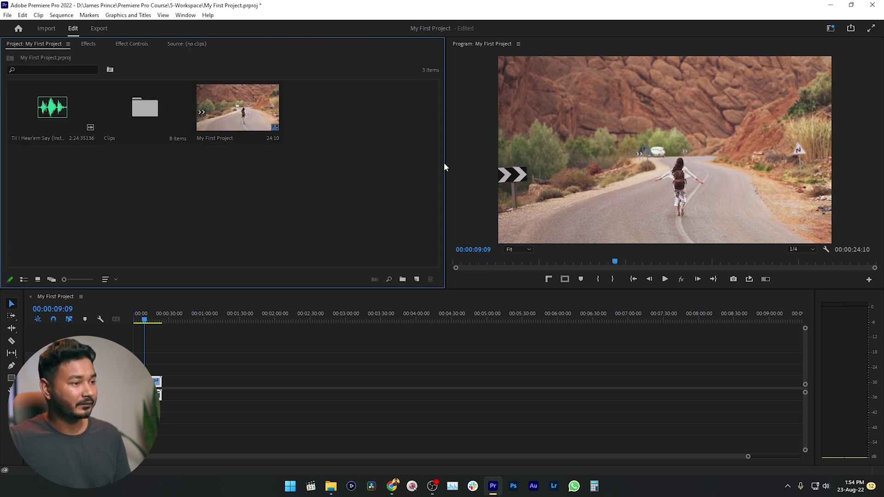
# - Widen the Program monitor and make the upper panel row taller, shortening the timeline
pyautogui.moveTo(445, 164); pyautogui.dragTo(366, 163)
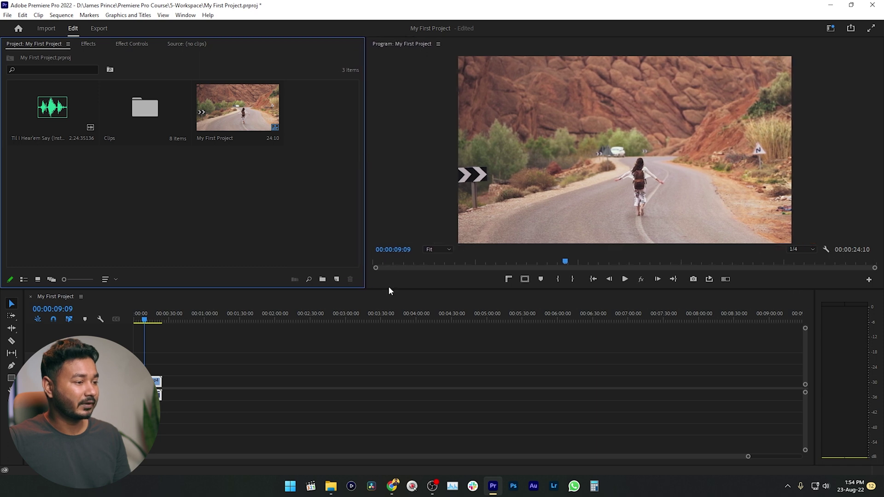
pyautogui.moveTo(389, 289); pyautogui.dragTo(390, 306)
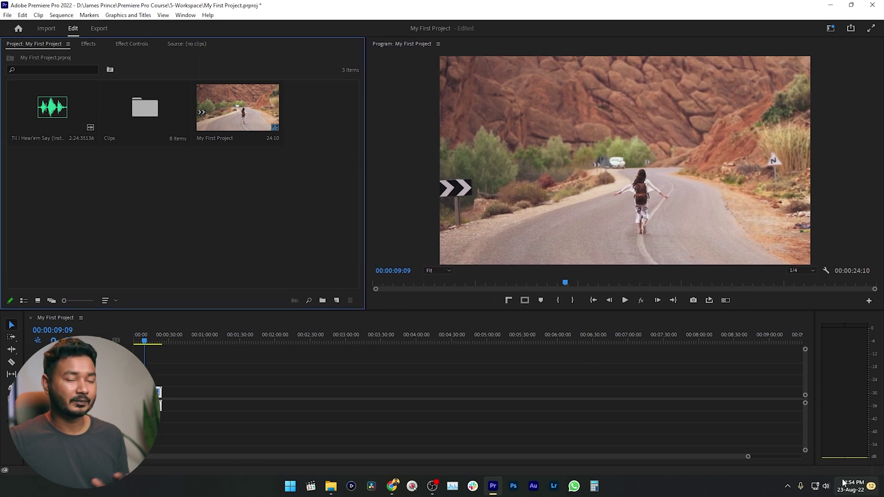
pyautogui.moveTo(843, 482)
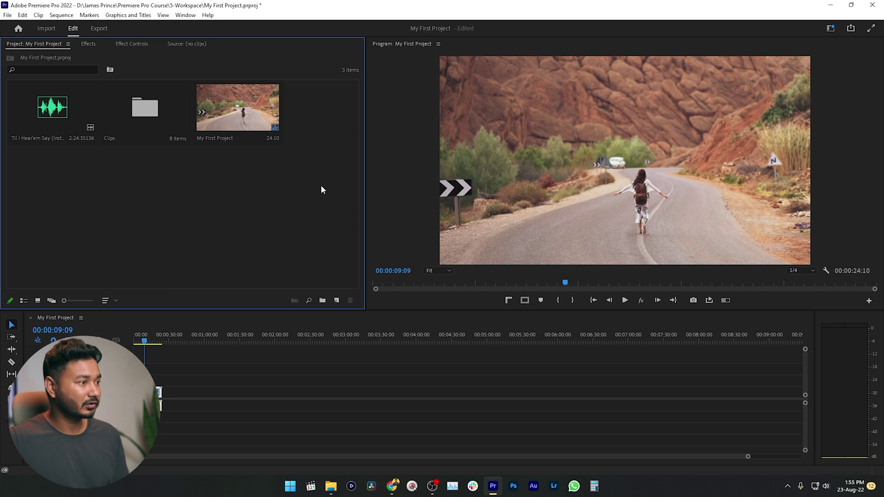
pyautogui.click(186, 15)
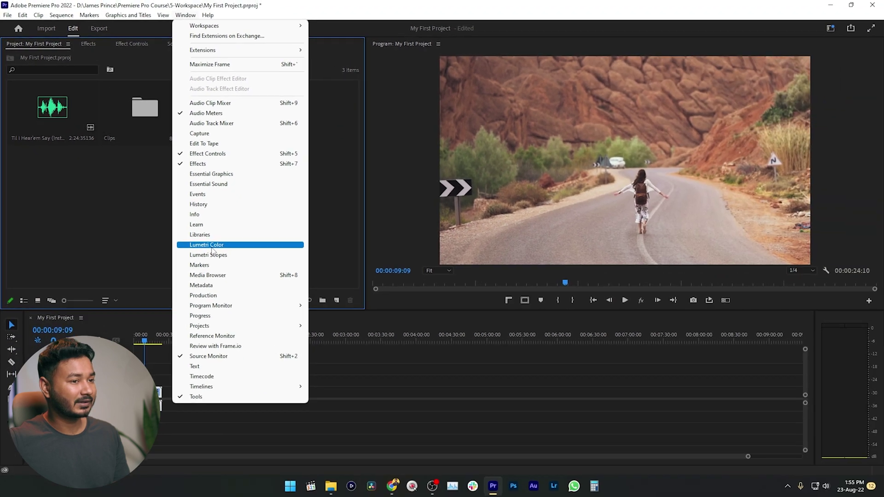
# - Add the Lumetri Color, Essential Graphics and Essential Sound panels, with Lumetri Color in front
pyautogui.click(304, 324)
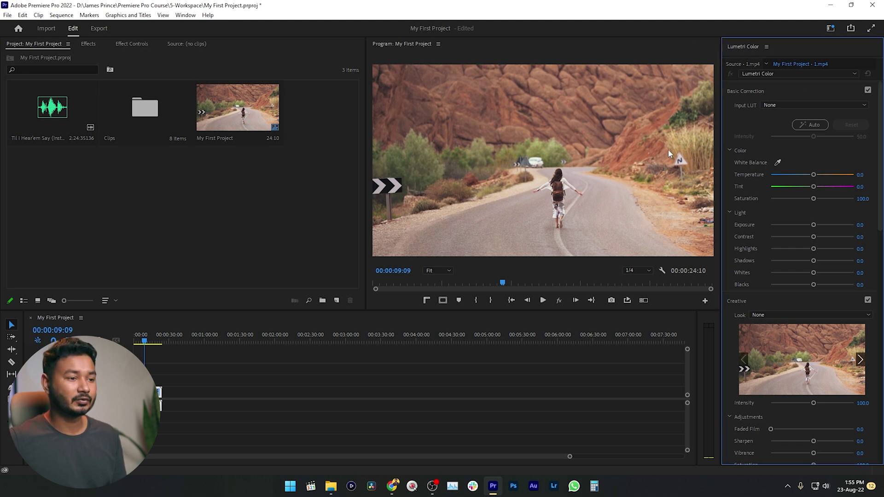
pyautogui.click(185, 15)
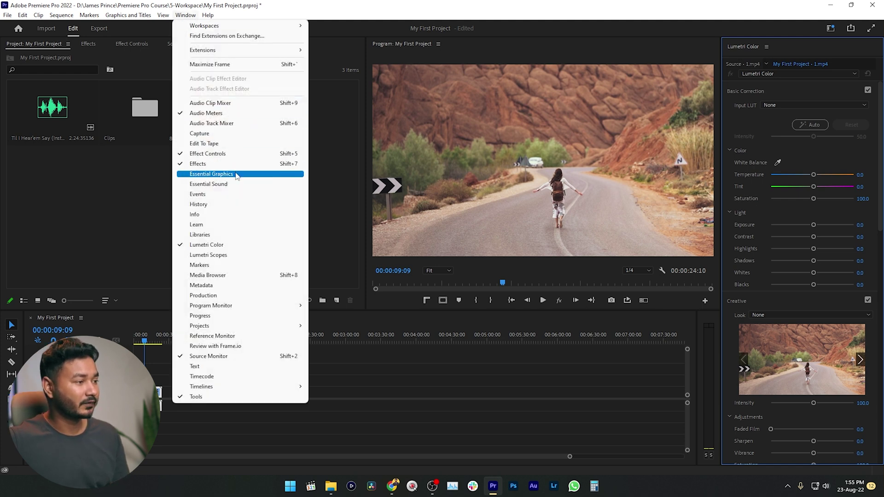
pyautogui.click(211, 174)
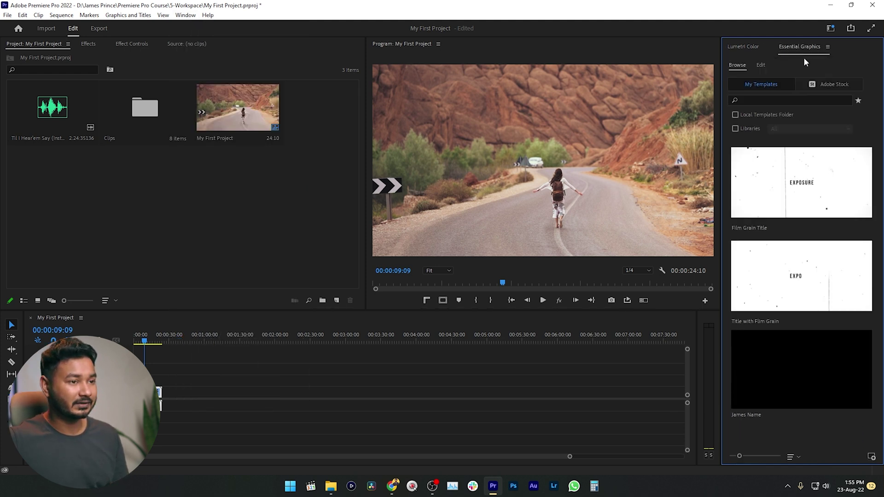
pyautogui.click(186, 15)
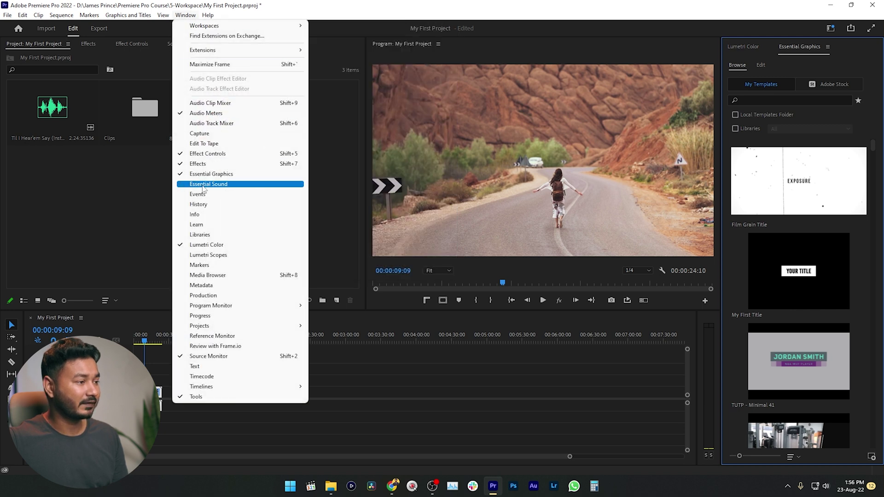
pyautogui.click(226, 184)
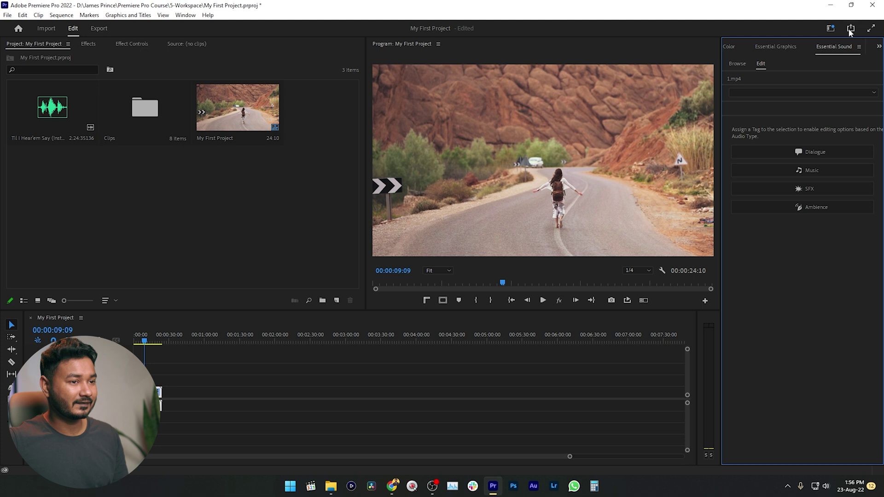
pyautogui.click(729, 47)
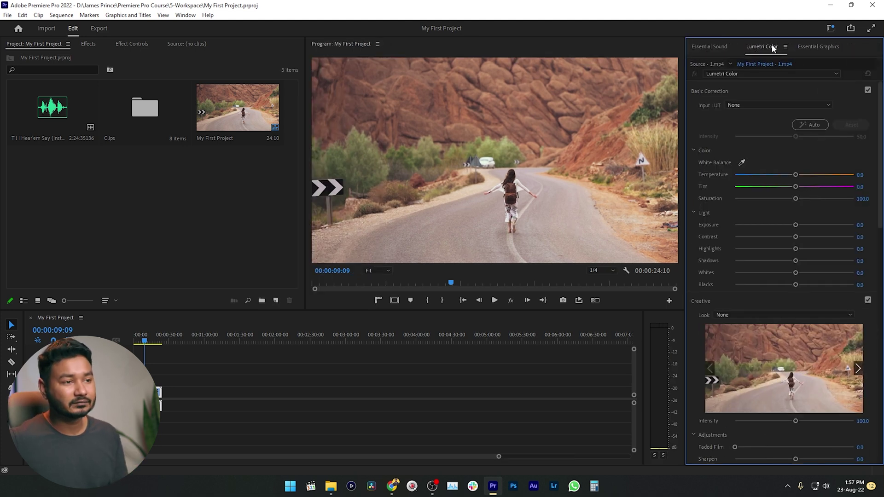
# - Review the Essential Sound, Essential Graphics and Lumetri Color tabs in turn
pyautogui.click(724, 47)
pyautogui.click(800, 44)
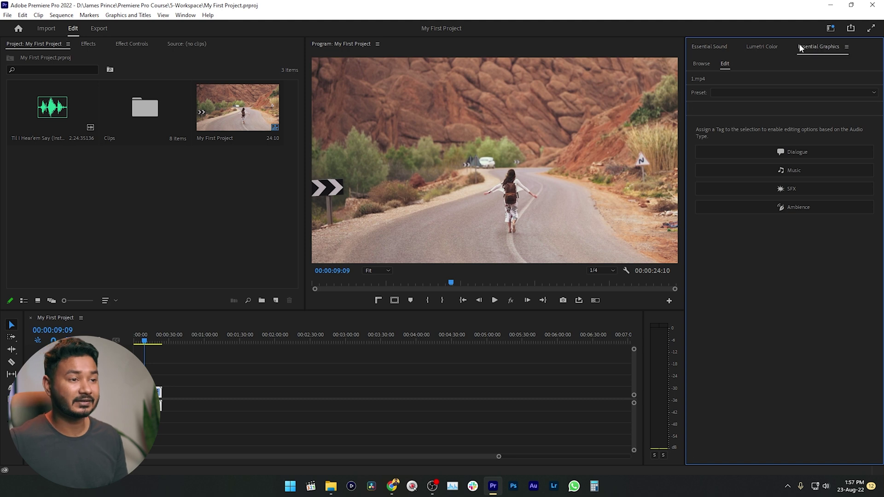
pyautogui.click(760, 46)
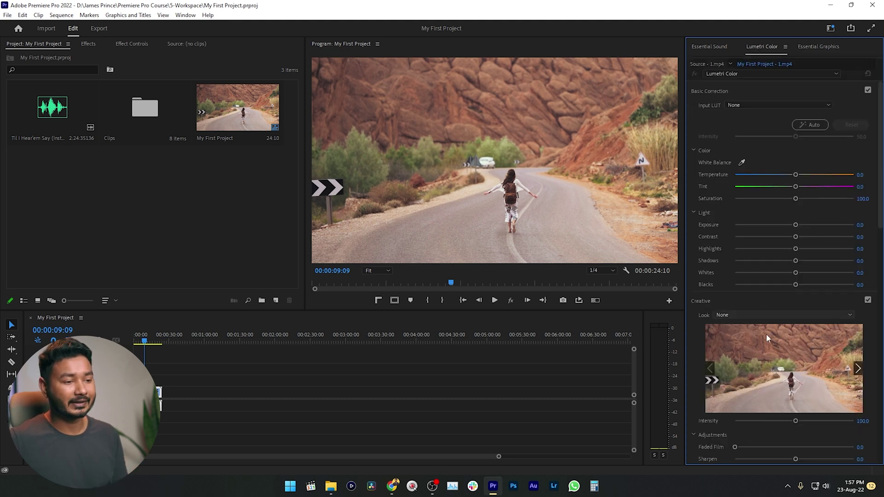
pyautogui.scroll(-10, 768, 332)
pyautogui.scroll(-3, 776, 317)
pyautogui.scroll(10, 774, 316)
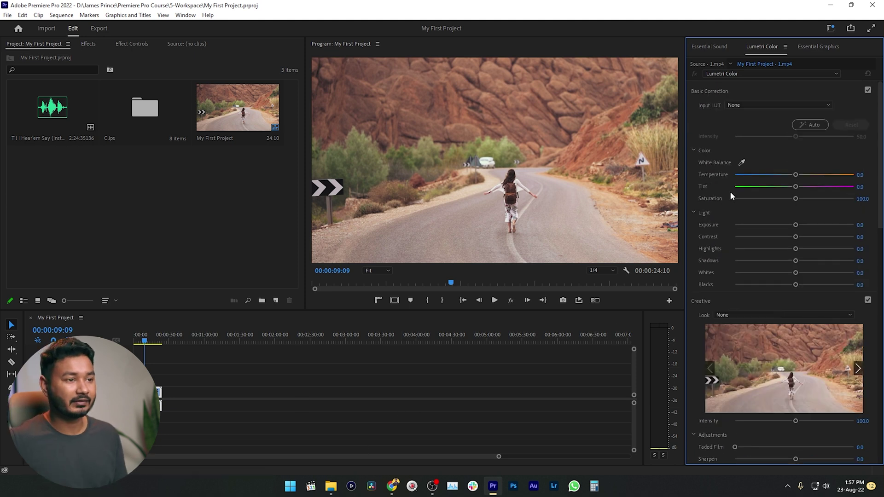
# - Dock Lumetri Color, Essential Graphics and Essential Sound together as one right-hand panel group
pyautogui.moveTo(667, 58); pyautogui.dragTo(681, 96)
pyautogui.moveTo(709, 49); pyautogui.dragTo(630, 48)
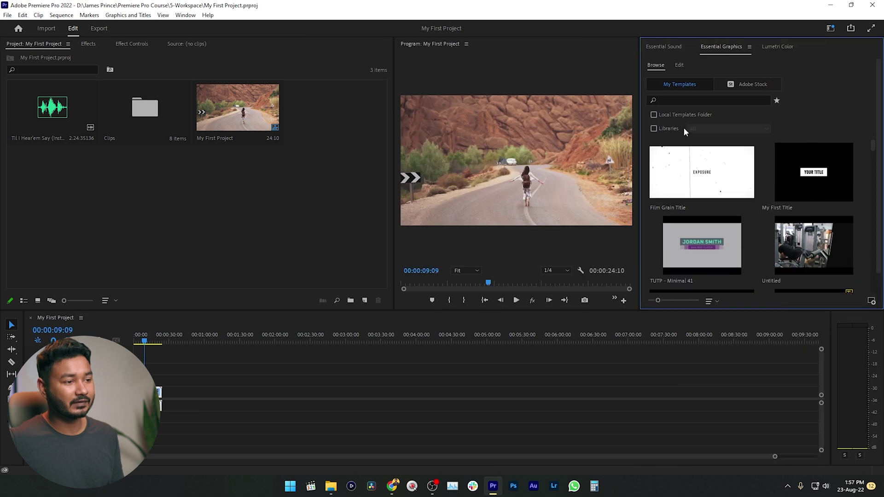
pyautogui.moveTo(642, 216); pyautogui.dragTo(709, 216)
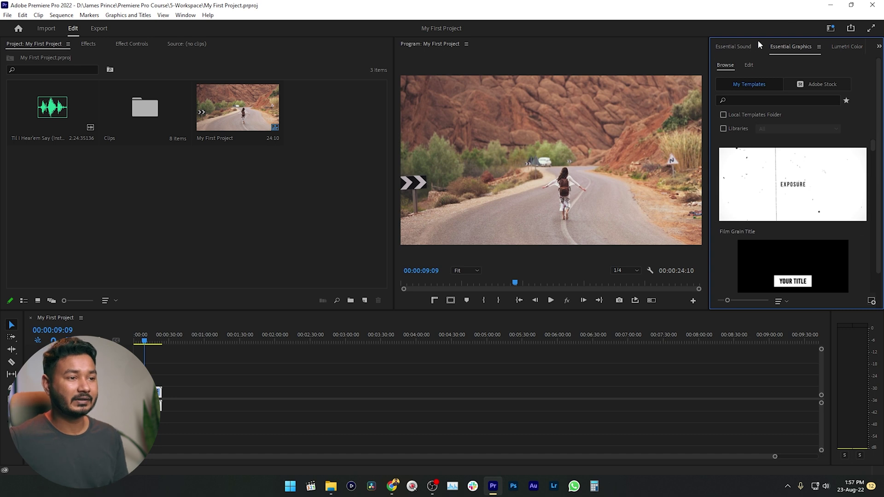
pyautogui.click(847, 46)
pyautogui.moveTo(849, 46); pyautogui.dragTo(460, 59)
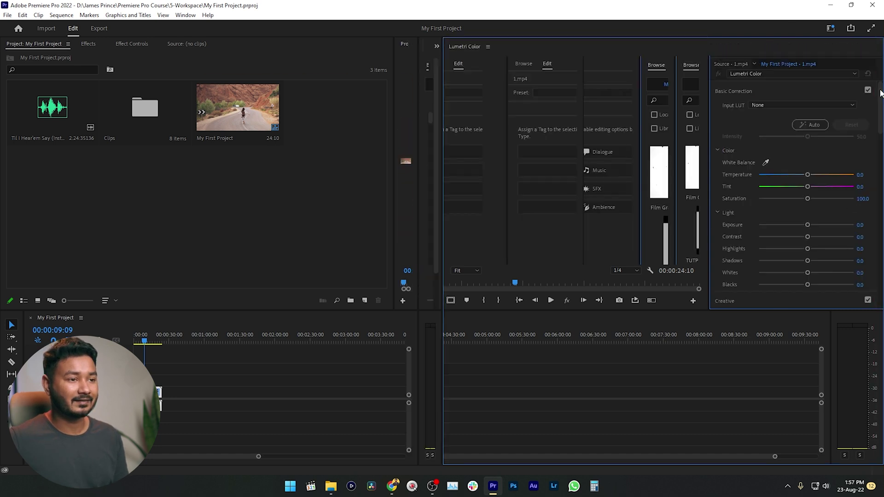
pyautogui.moveTo(444, 93); pyautogui.dragTo(648, 69)
pyautogui.moveTo(496, 48); pyautogui.dragTo(720, 53)
pyautogui.moveTo(441, 51); pyautogui.dragTo(755, 57)
# - Widen the Program monitor and timeline, shrink the audio meters, and show Lumetri Color
pyautogui.moveTo(611, 148); pyautogui.dragTo(359, 148)
pyautogui.moveTo(418, 353); pyautogui.dragTo(605, 367)
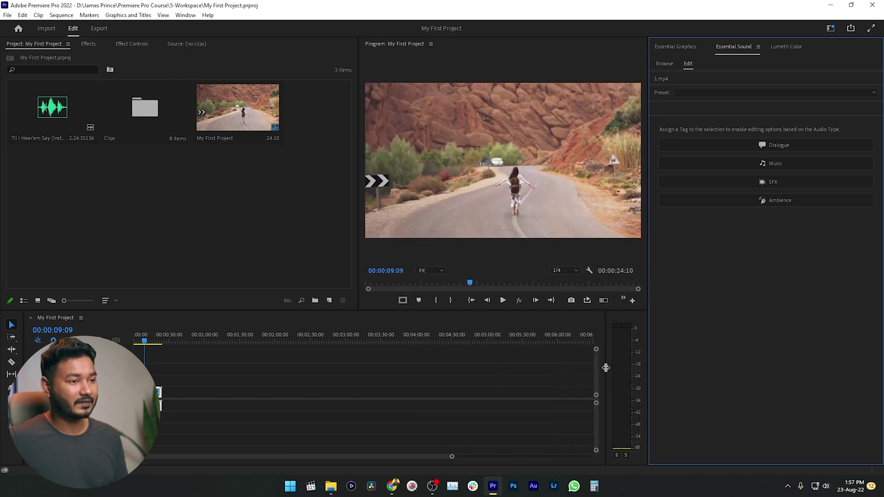
pyautogui.click(788, 47)
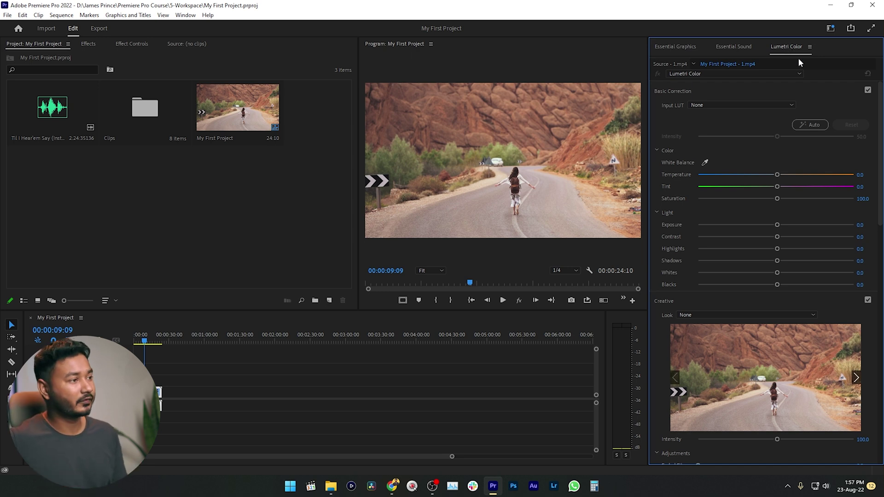
pyautogui.click(184, 15)
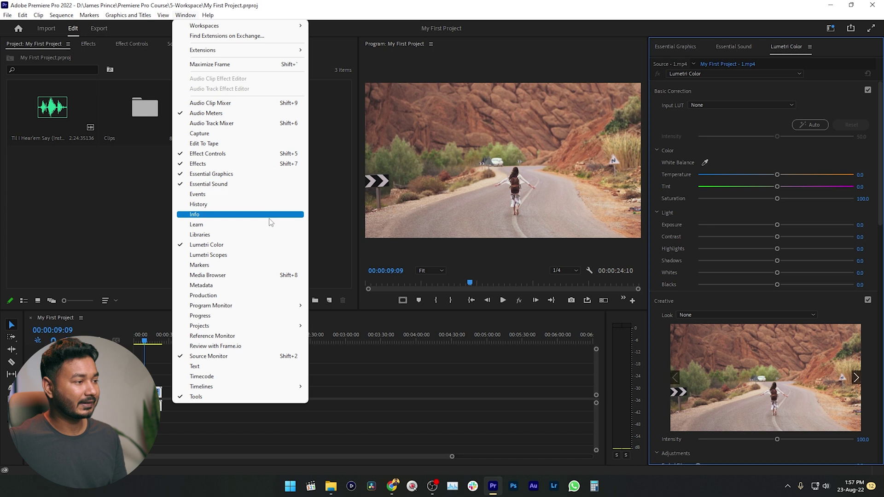
# - Add a Lumetri Scopes panel beside the Project panel and bring Project back to front
pyautogui.click(209, 255)
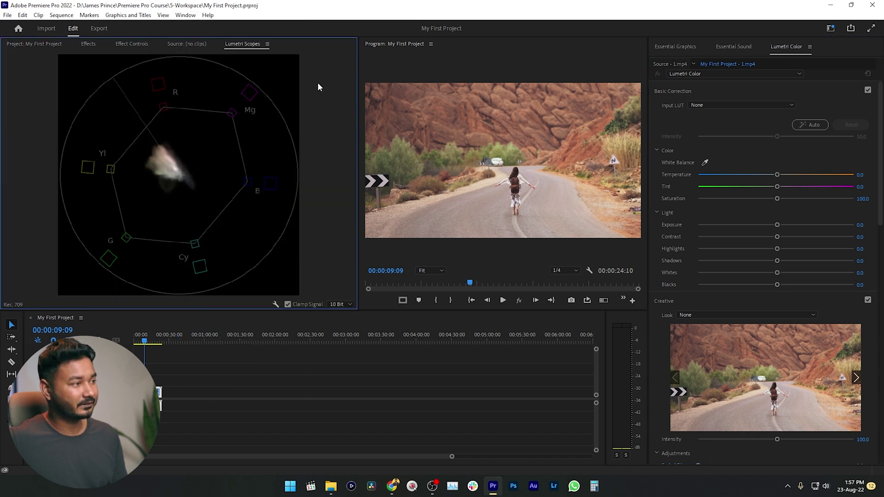
pyautogui.click(38, 44)
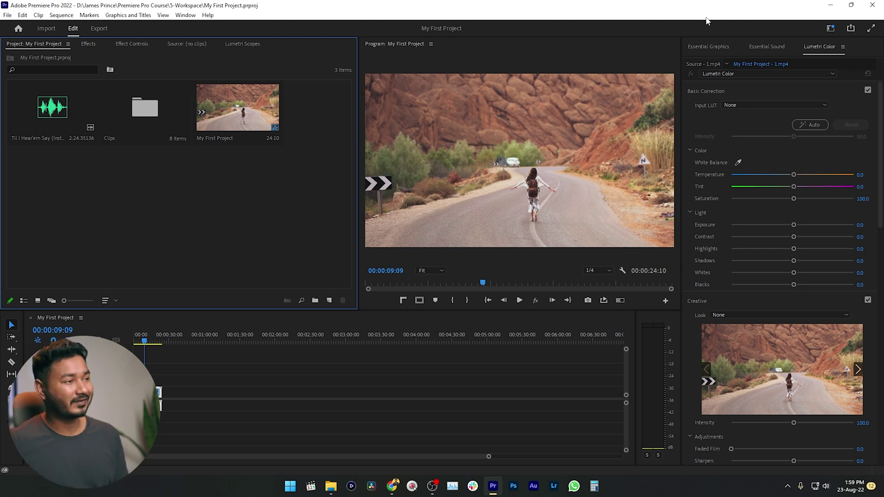
pyautogui.click(180, 15)
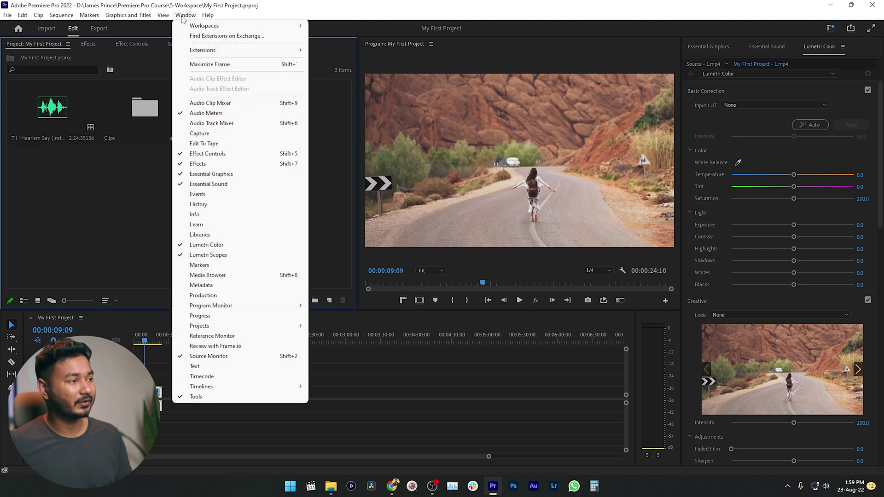
# - Save the layout as a new workspace named 'YouTube', then switch to the Editing workspace
pyautogui.moveTo(230, 29)
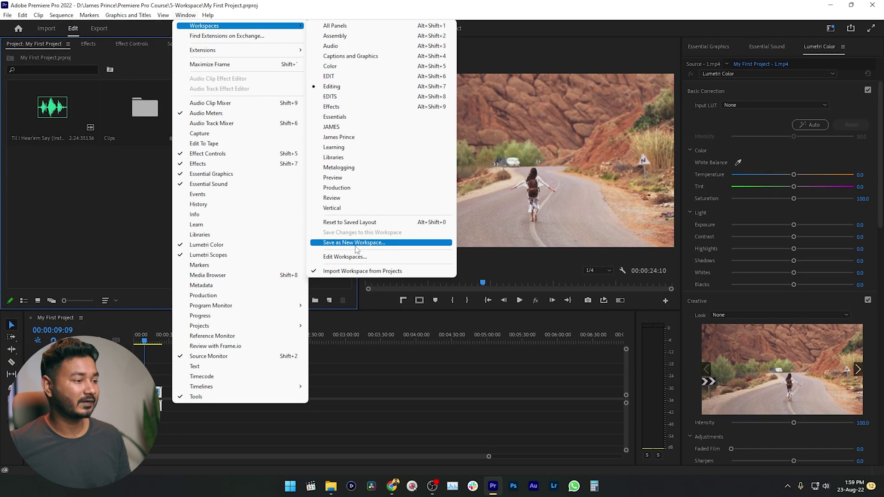
pyautogui.click(355, 247)
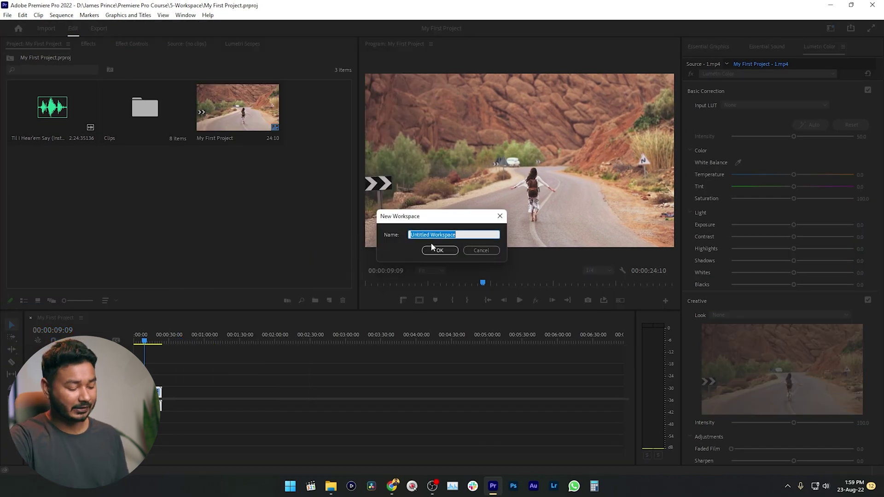
pyautogui.write('YouT')
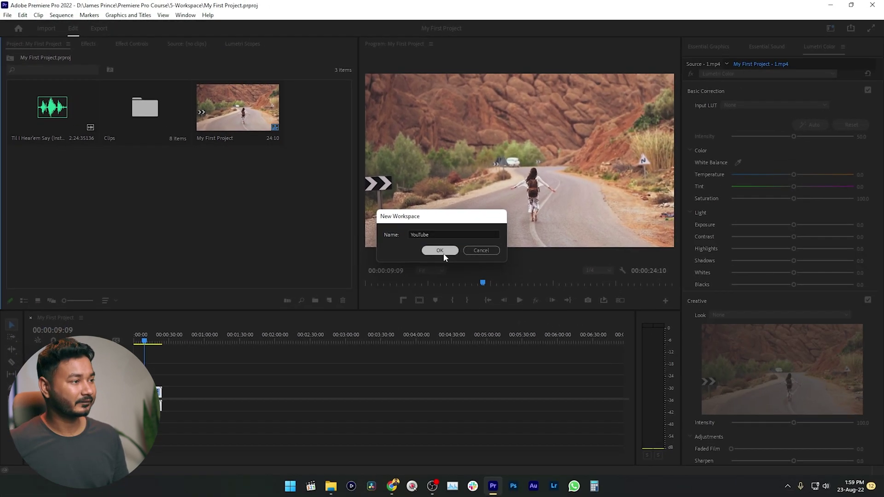
pyautogui.click(430, 252)
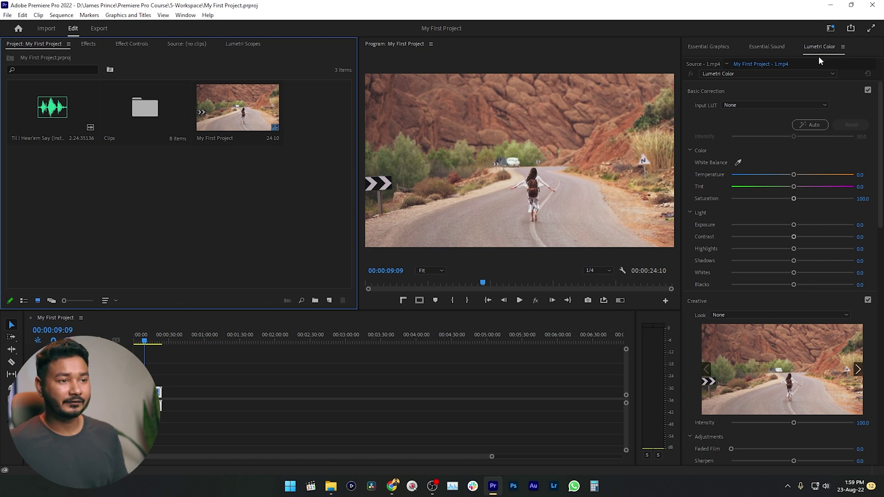
pyautogui.click(830, 28)
pyautogui.click(797, 101)
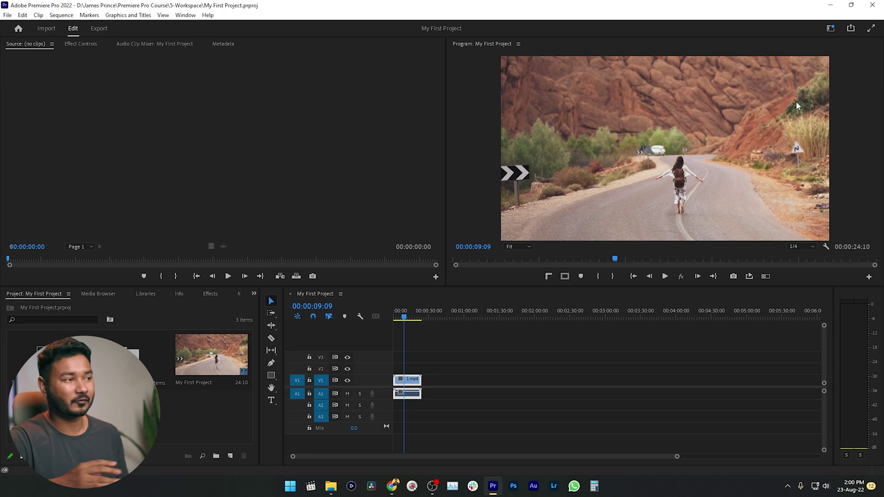
# - Switch back to the YouTube workspace and confirm it under Window > Workspaces
pyautogui.click(831, 29)
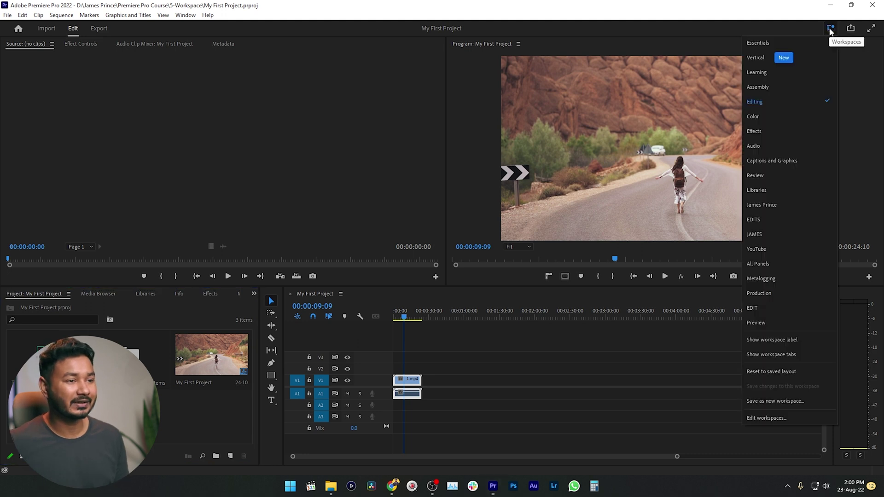
pyautogui.click(773, 251)
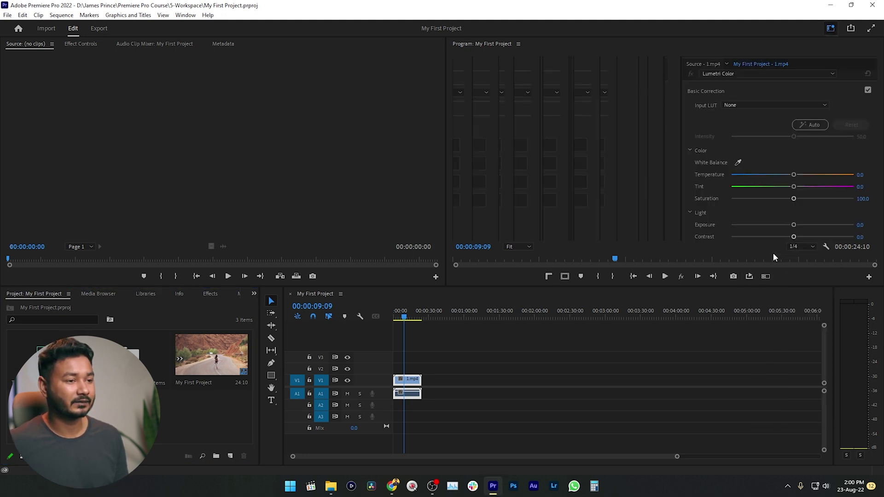
pyautogui.click(186, 14)
pyautogui.moveTo(193, 28)
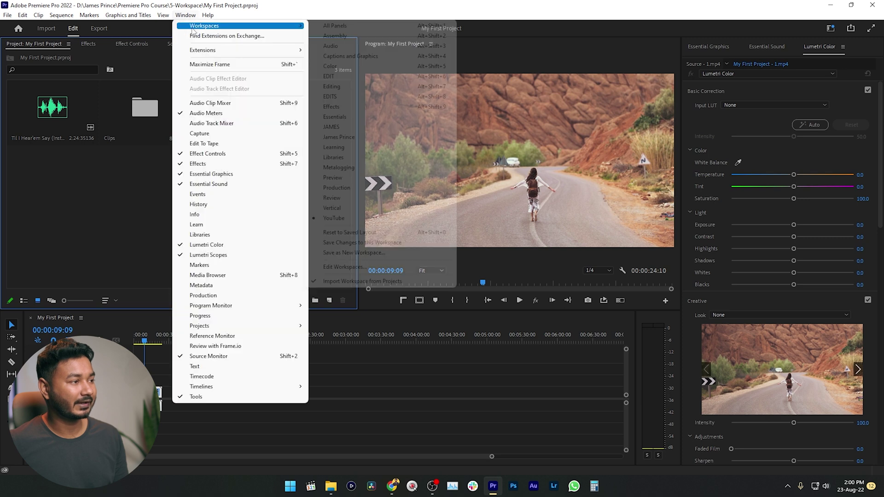